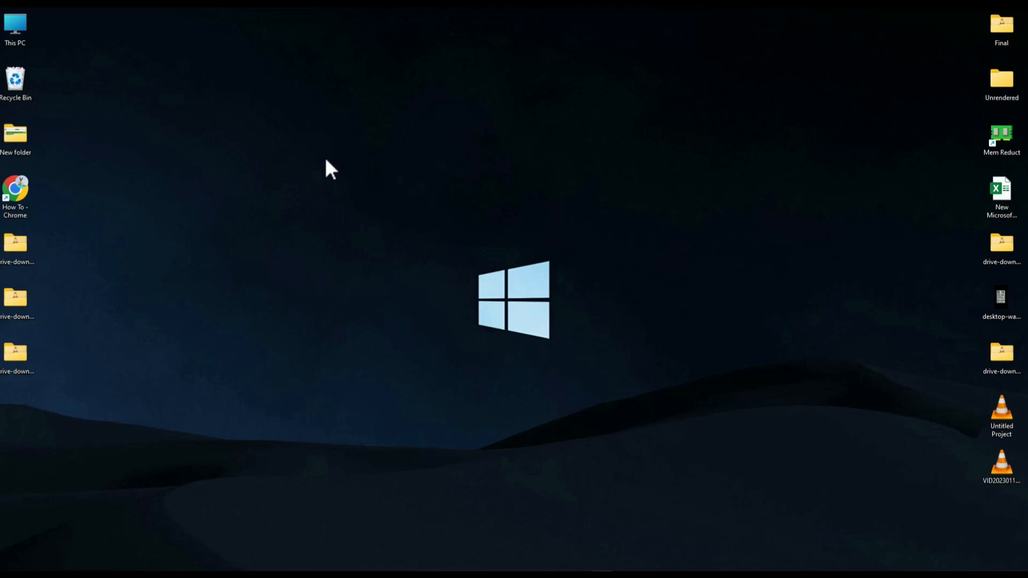
# Step: Open This PC and check the VALORANT folder under Riot Games on Local Disk (C:)
pyautogui.doubleClick(11, 27)
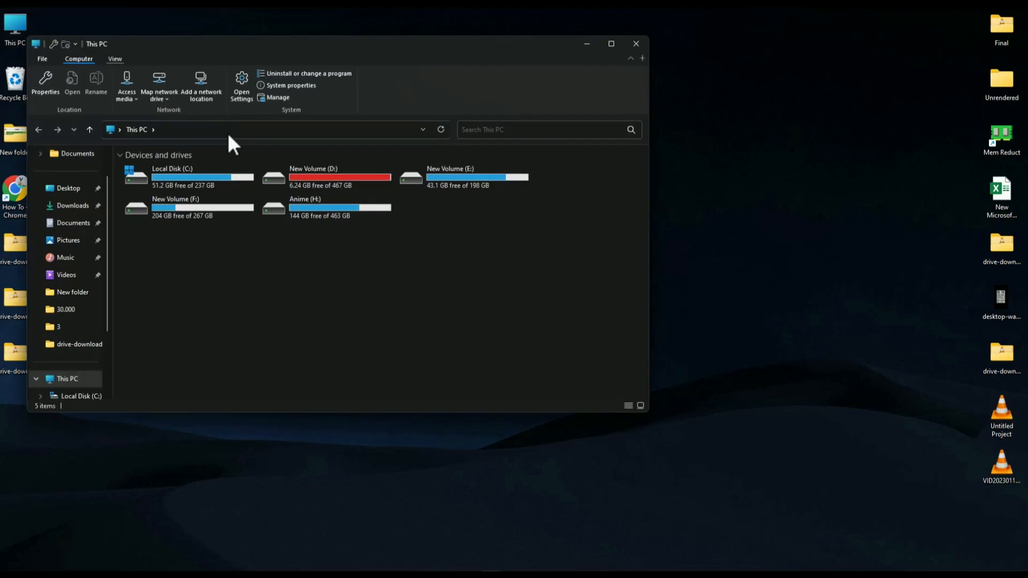
pyautogui.doubleClick(165, 177)
pyautogui.doubleClick(169, 287)
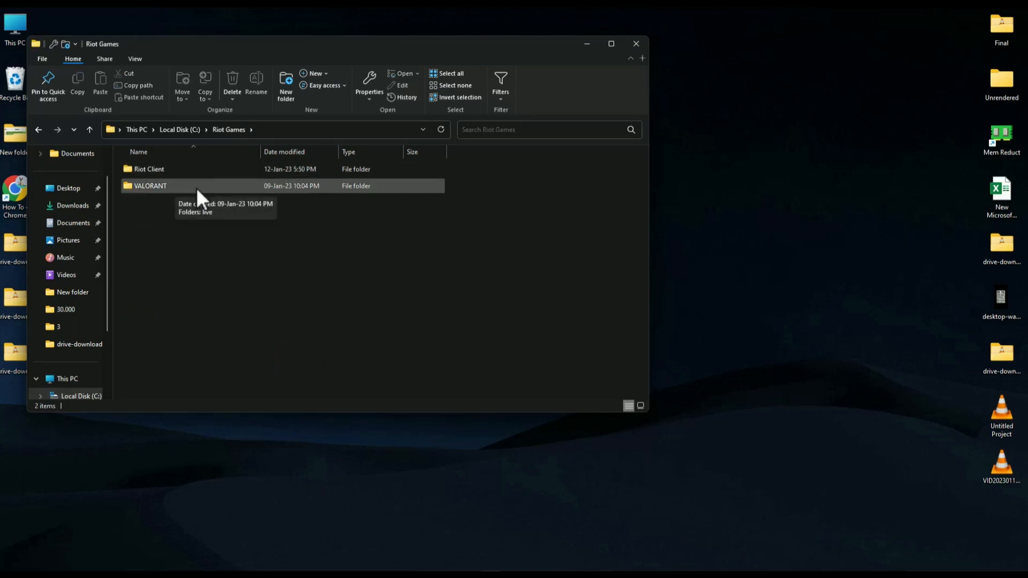
pyautogui.doubleClick(196, 187)
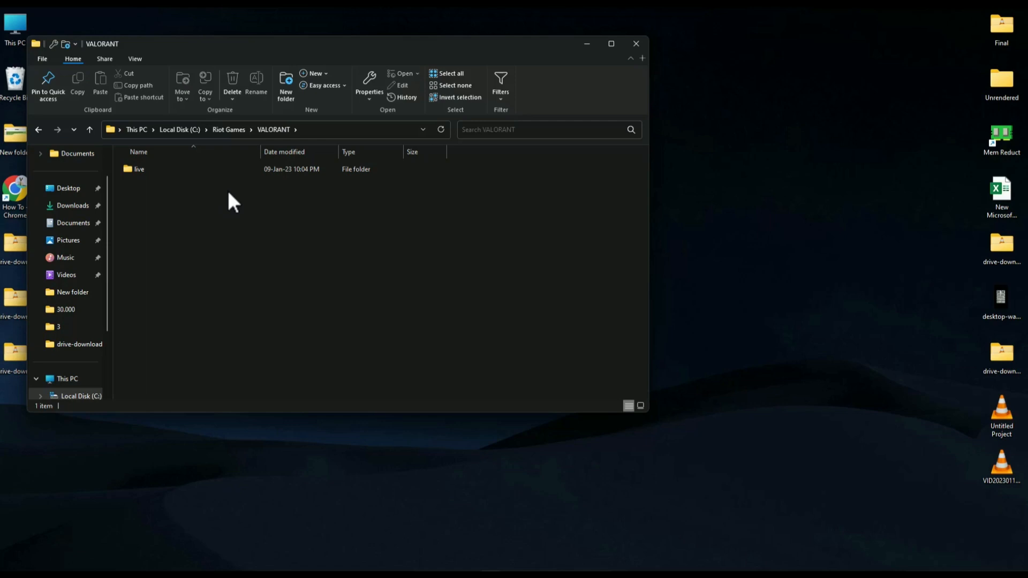
pyautogui.scroll(-2, 87, 269)
pyautogui.click(76, 301)
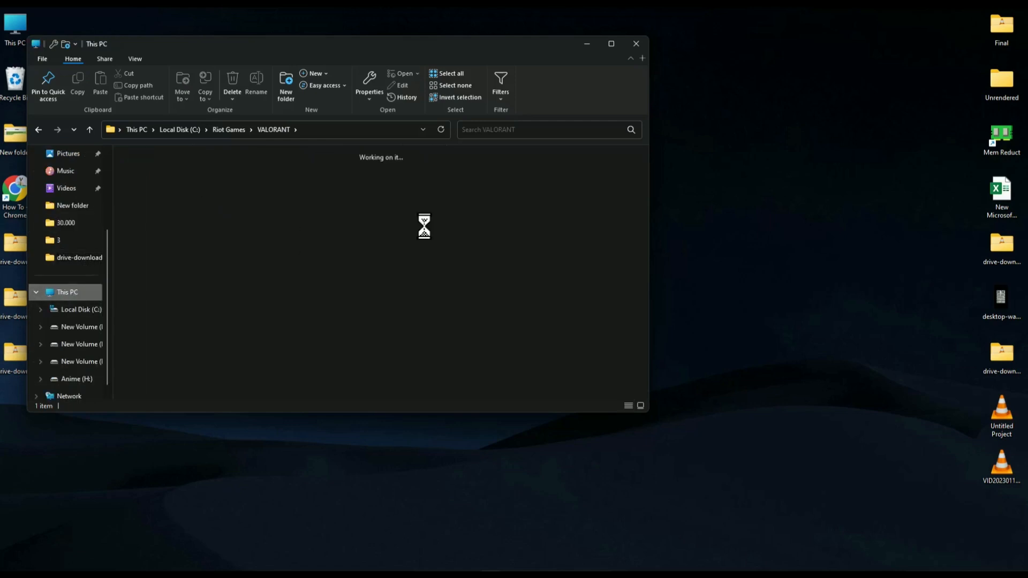
# Step: Go to the live folder at Val > Riot Games > VALORANT on New Volume (E:)
pyautogui.doubleClick(478, 178)
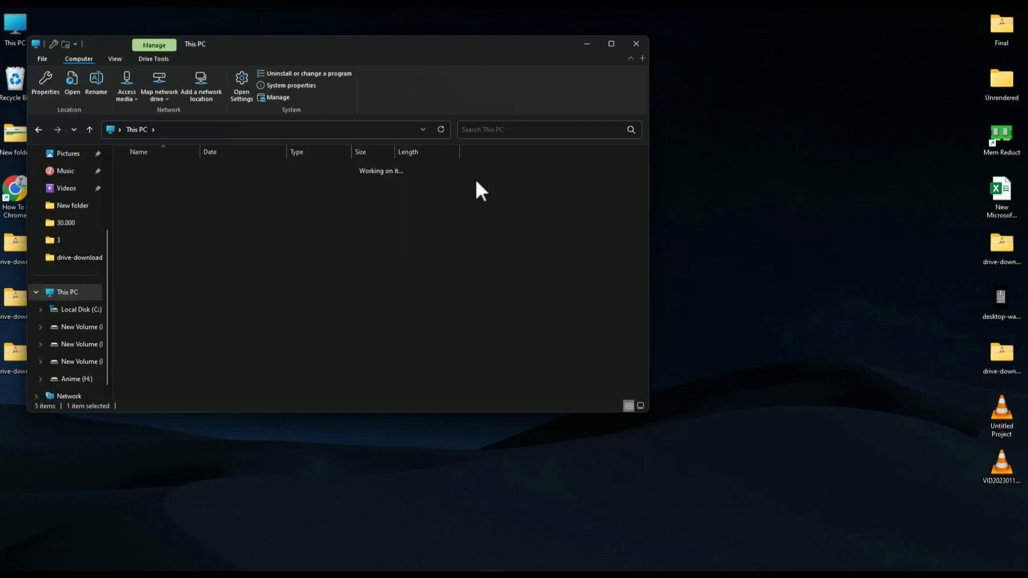
pyautogui.doubleClick(196, 218)
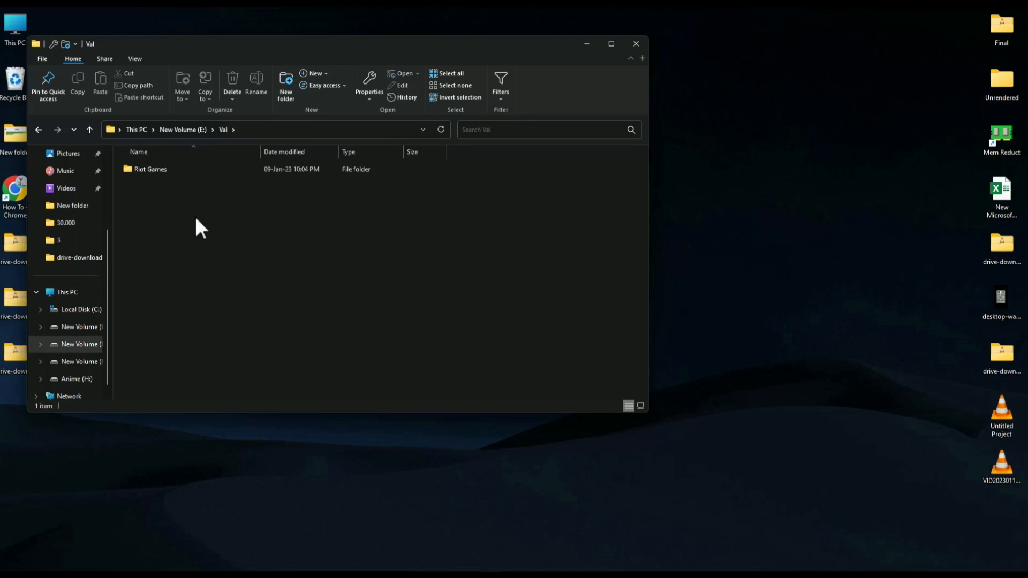
pyautogui.doubleClick(176, 169)
pyautogui.doubleClick(166, 170)
pyautogui.doubleClick(184, 176)
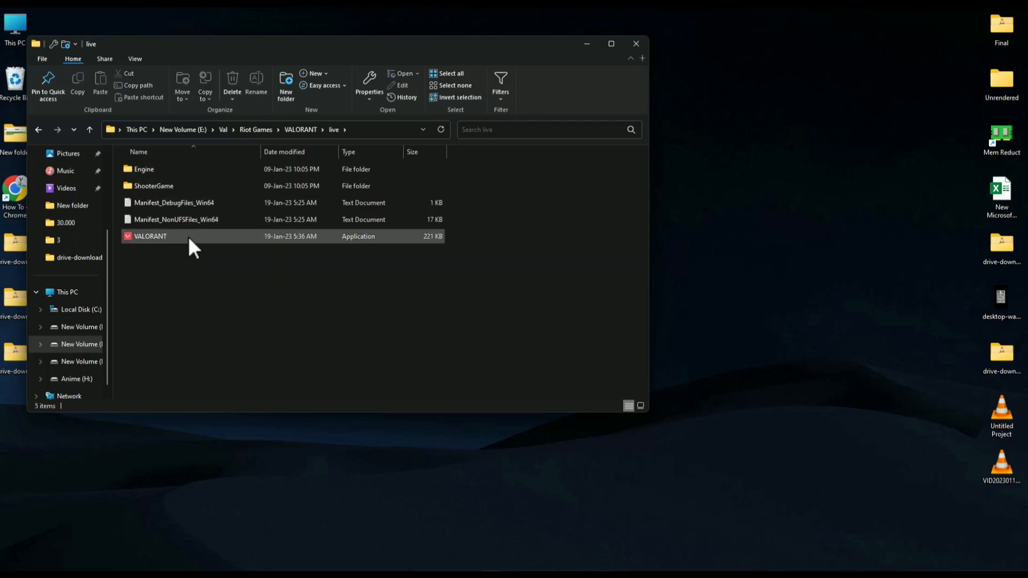
# Step: Show the compatibility properties of the VALORANT application
pyautogui.rightClick(156, 233)
pyautogui.click(217, 503)
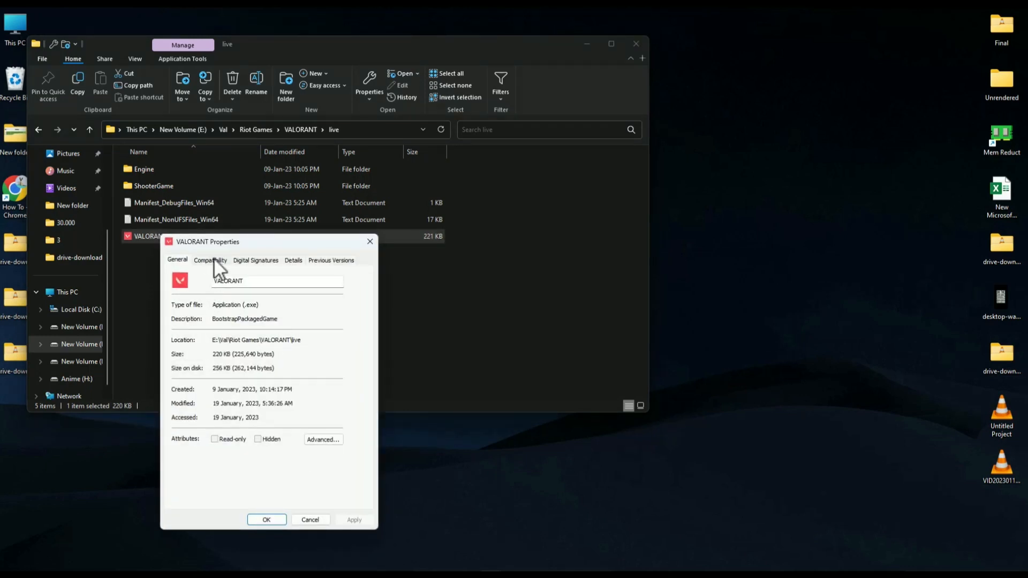
pyautogui.click(214, 259)
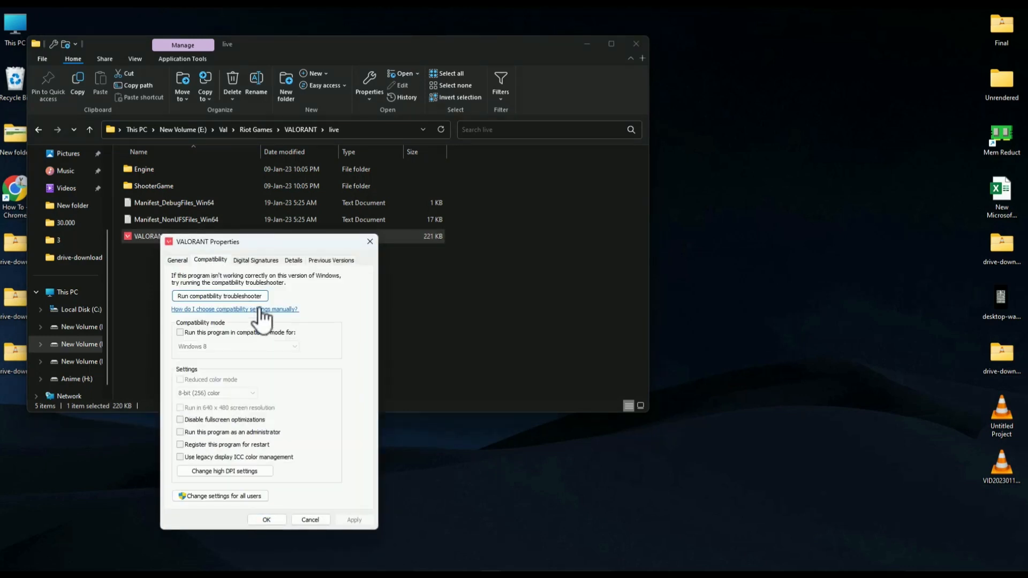
pyautogui.moveTo(275, 244); pyautogui.dragTo(457, 143)
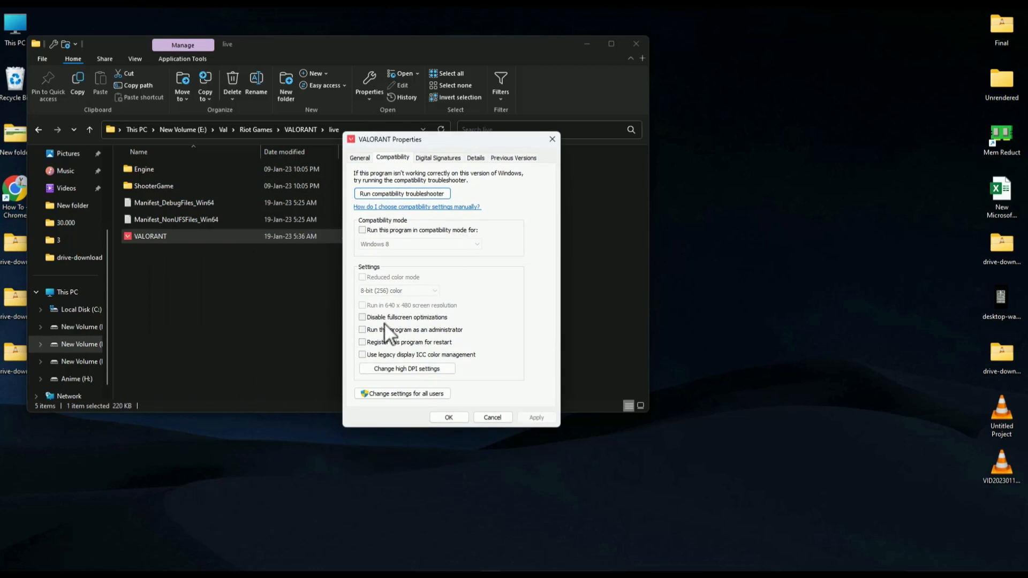
# Step: Disable fullscreen optimizations, enable running as administrator and Windows 8 compatibility mode for VALORANT, and apply the settings
pyautogui.click(366, 329)
pyautogui.click(367, 230)
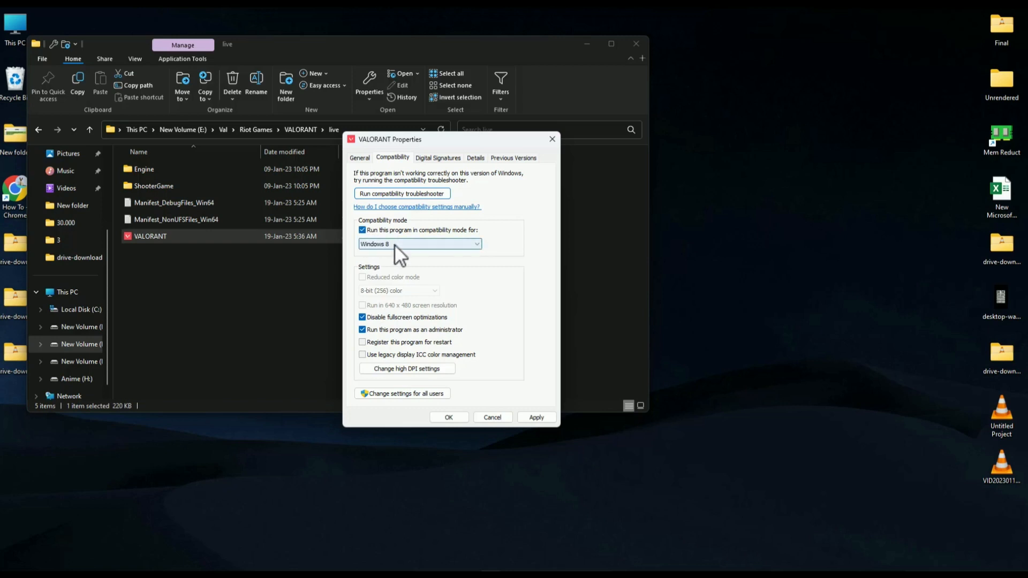
pyautogui.click(467, 243)
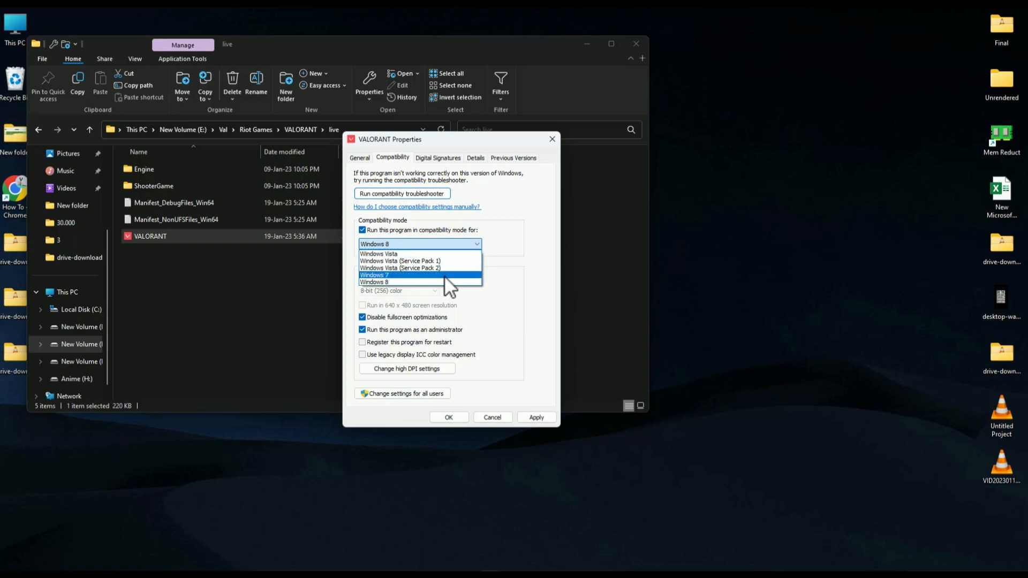
pyautogui.click(411, 283)
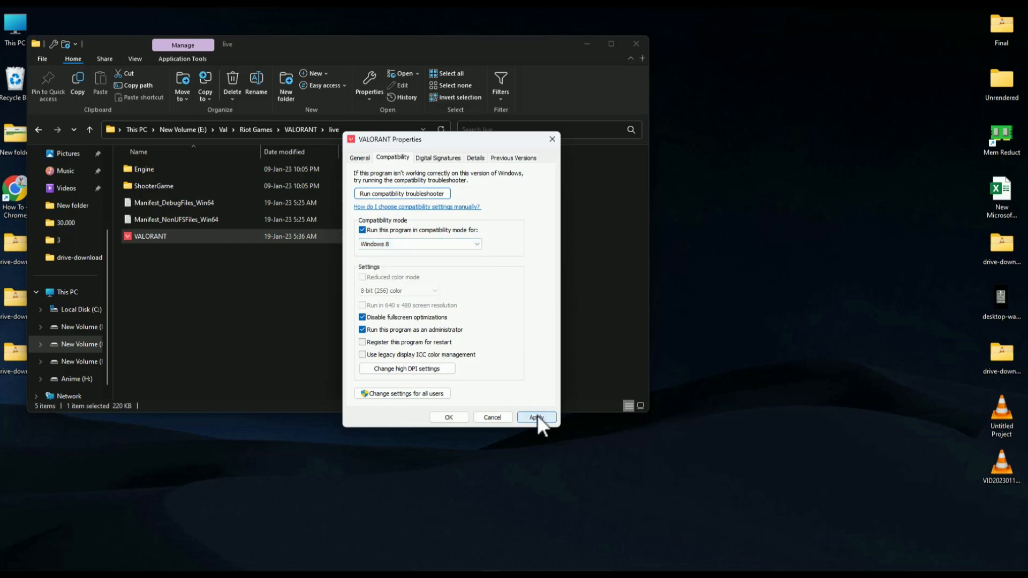
pyautogui.click(453, 416)
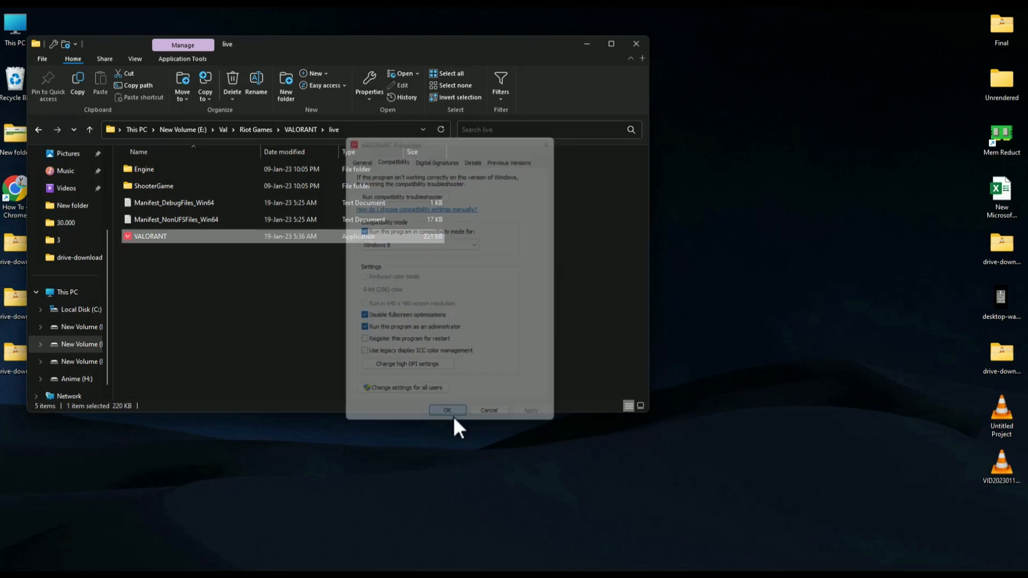
pyautogui.click(631, 49)
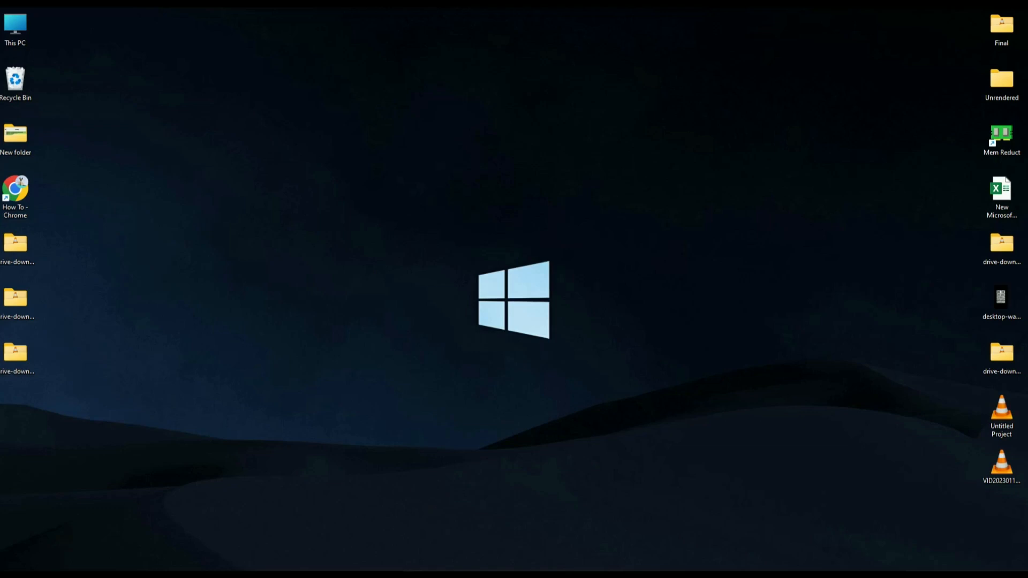
# Step: Open Task Manager and locate RiotClientServices.exe in the detailed process list
pyautogui.rightClick(440, 576)
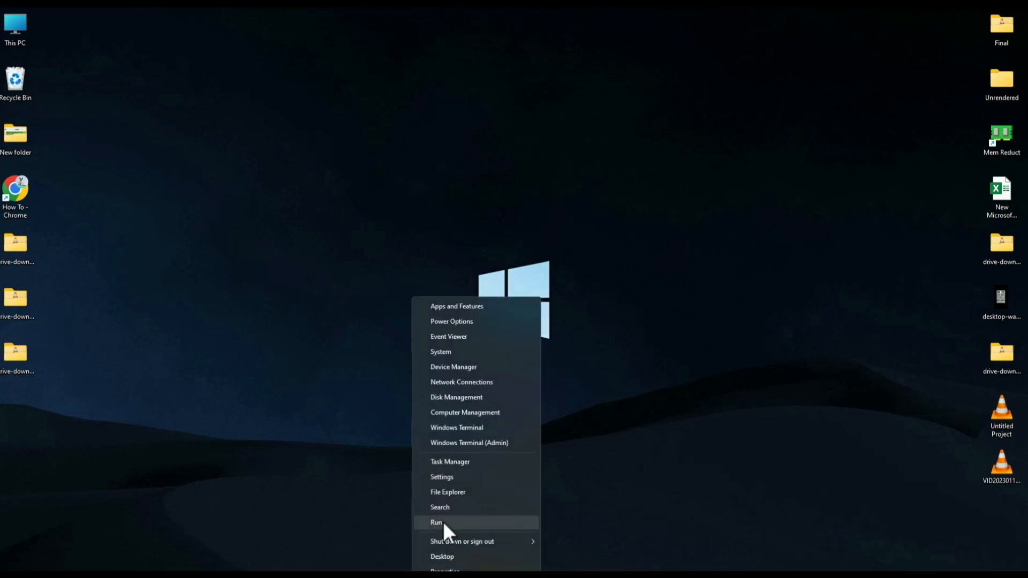
pyautogui.click(470, 462)
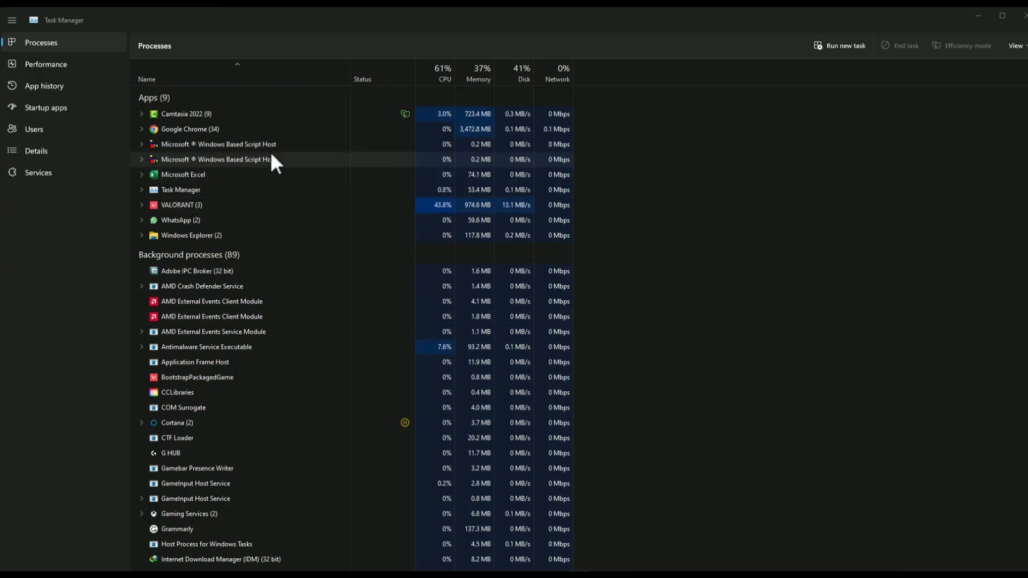
pyautogui.click(47, 149)
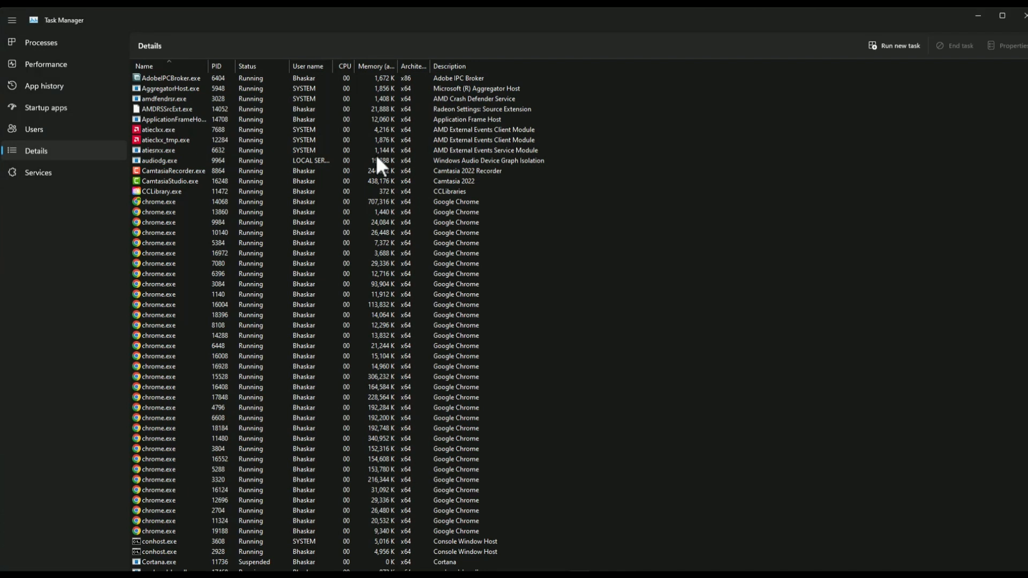
pyautogui.click(375, 155)
pyautogui.press('r')
pyautogui.press('r')
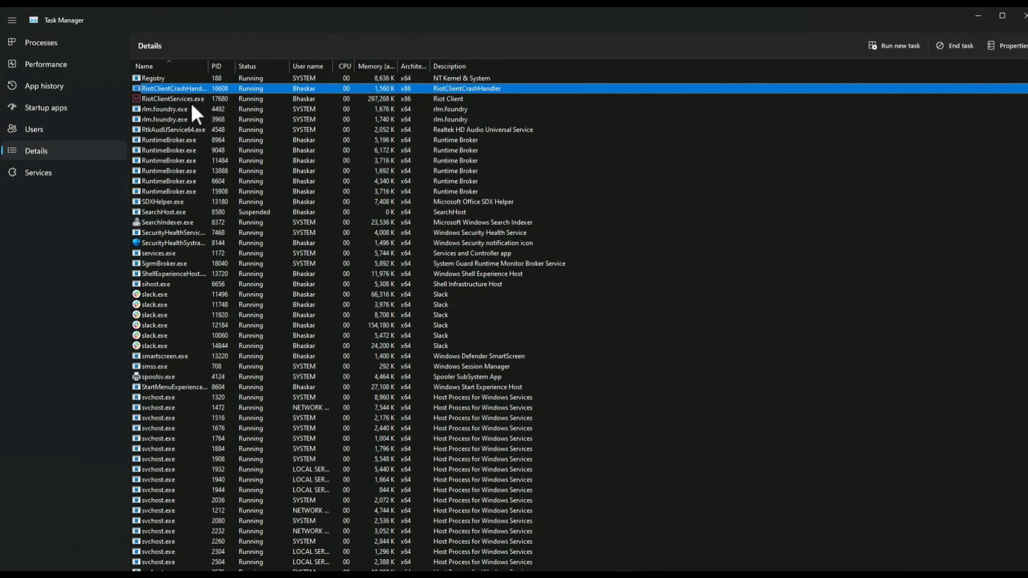
pyautogui.press('r')
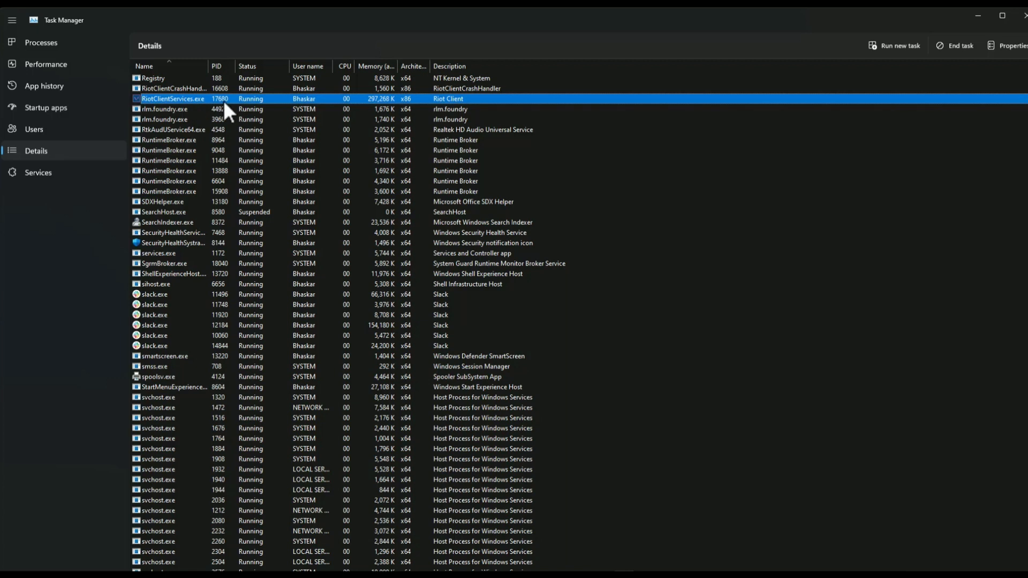
# Step: Set the priority of RiotClientServices.exe to High and close Task Manager
pyautogui.rightClick(193, 97)
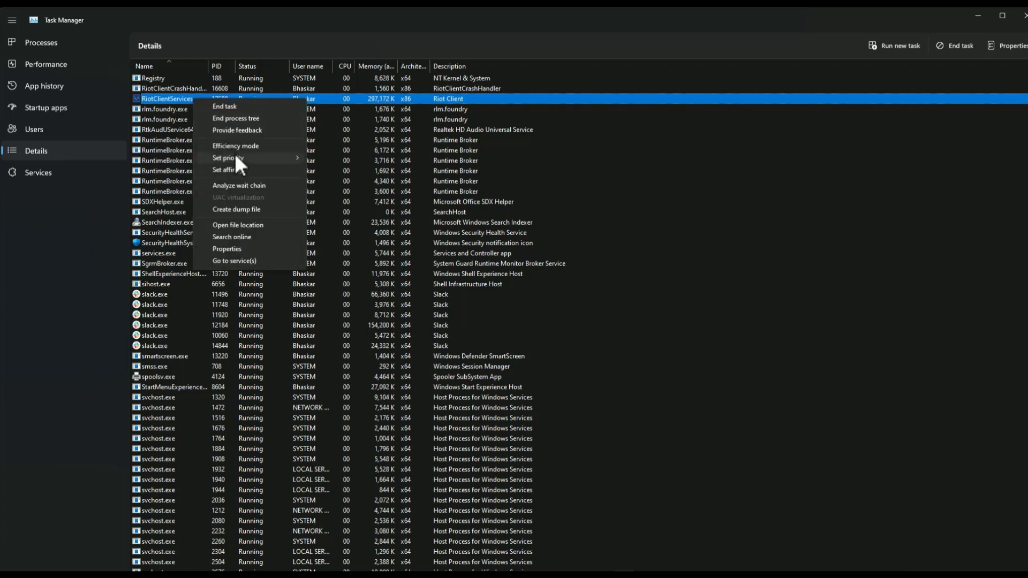
pyautogui.moveTo(223, 157)
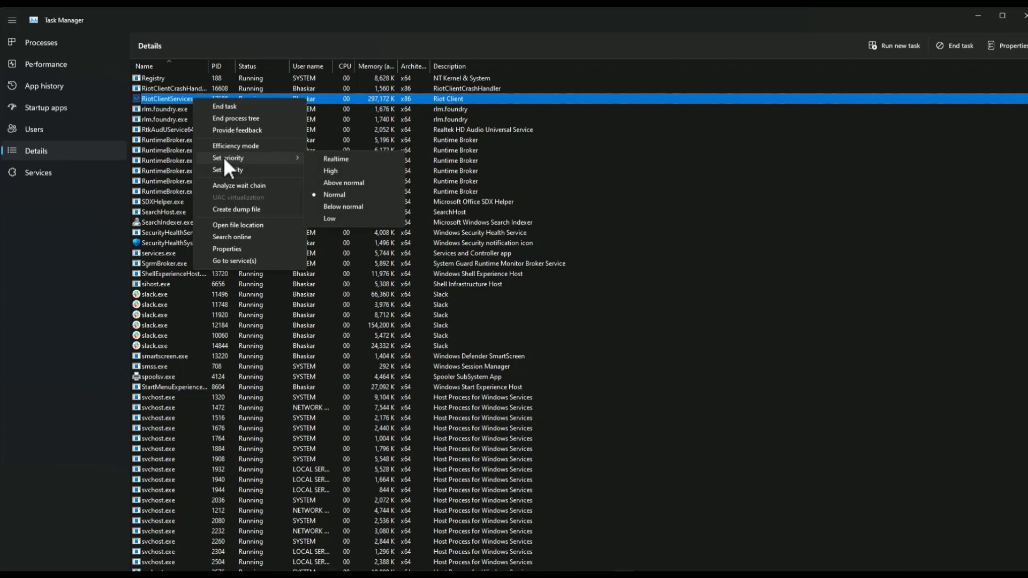
pyautogui.click(352, 171)
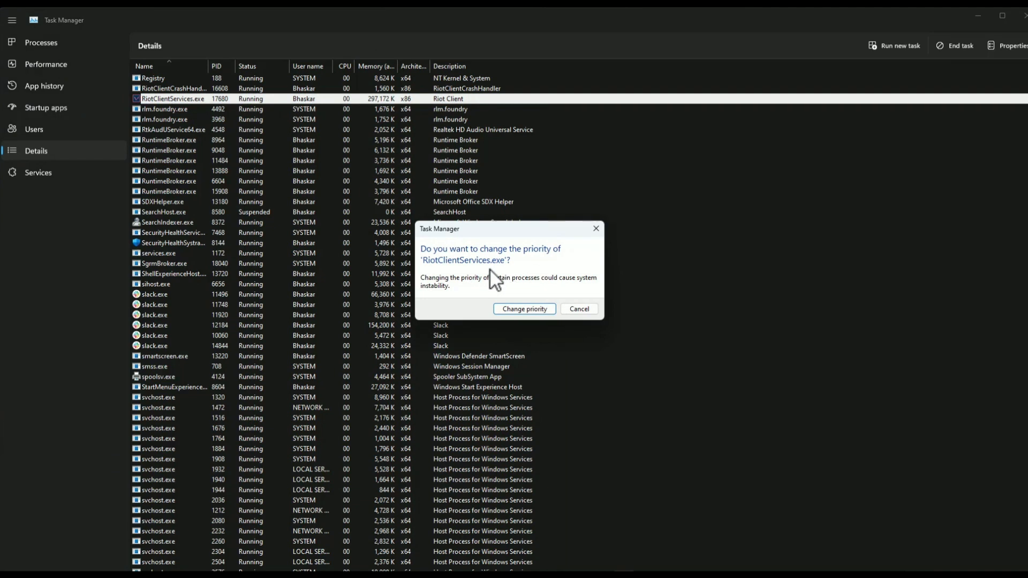
pyautogui.click(519, 309)
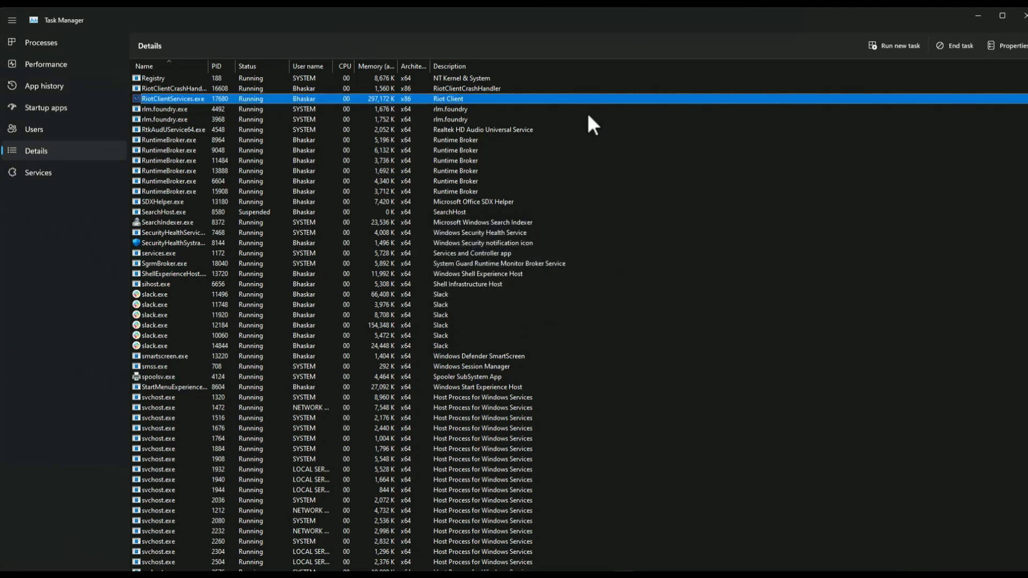
pyautogui.click(1017, 16)
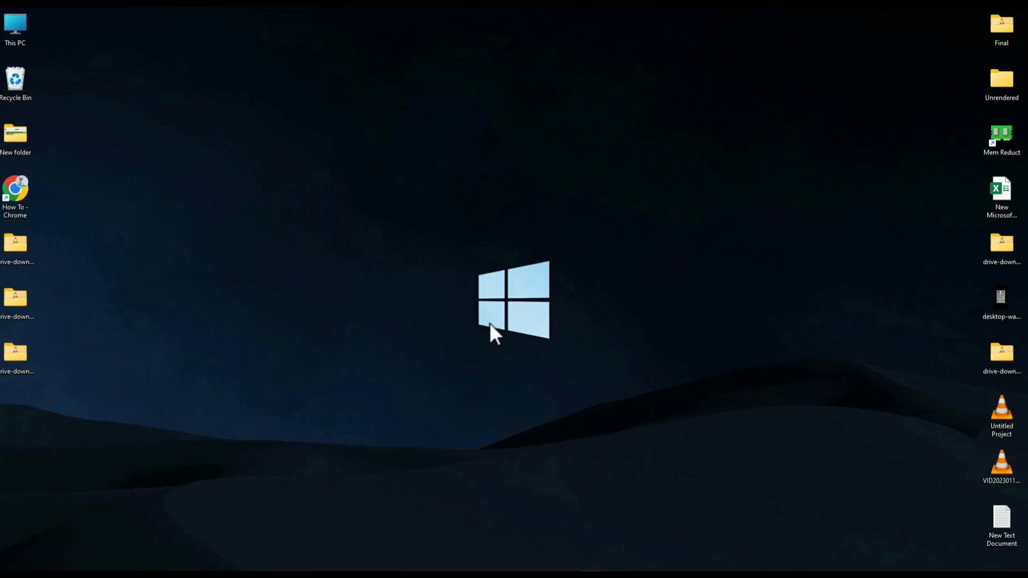
# Step: Search Windows for the system environment variables settings and open the Environment Variables dialog
pyautogui.press('super')
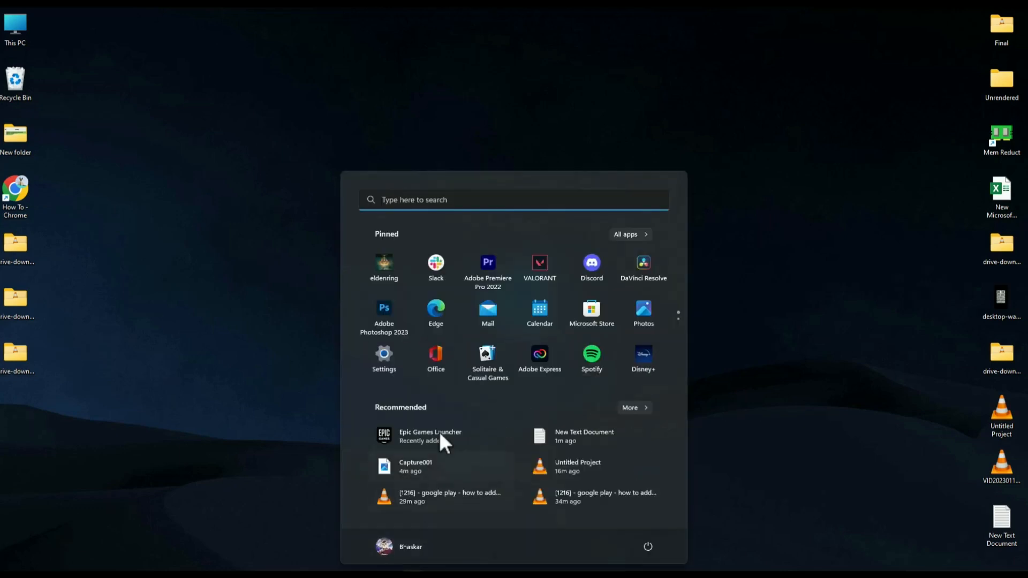
pyautogui.write('edit t')
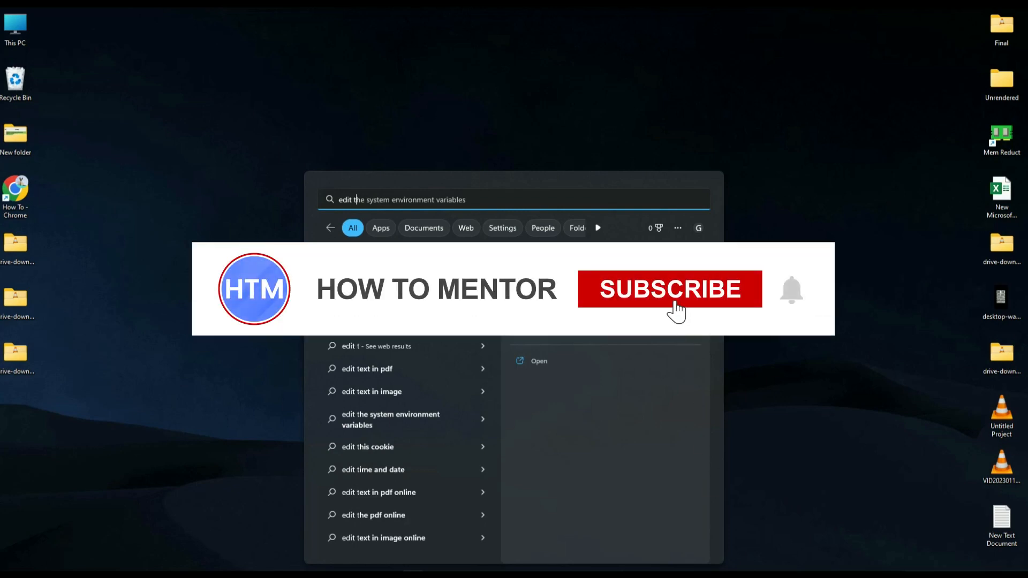
pyautogui.click(473, 287)
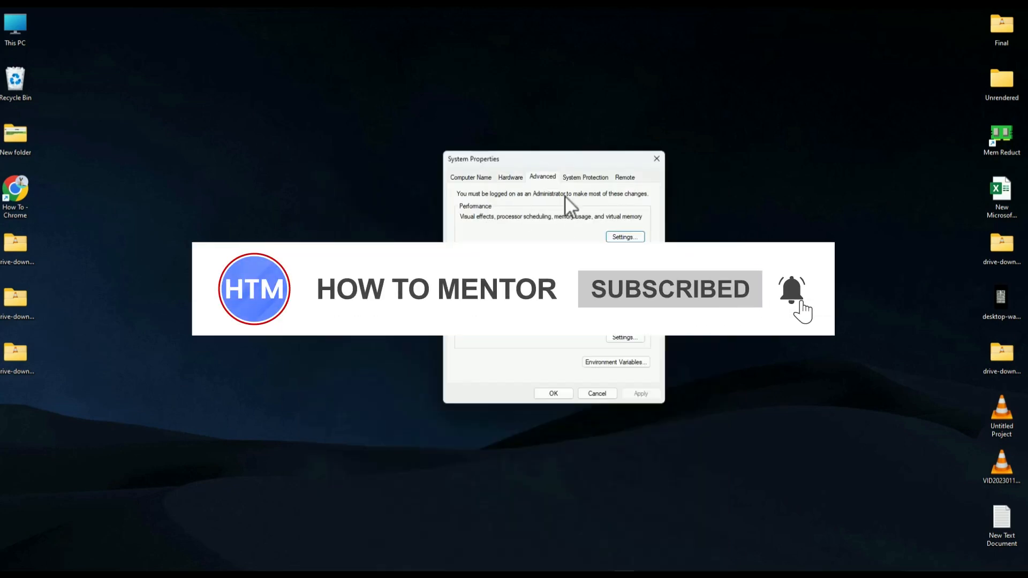
pyautogui.click(603, 361)
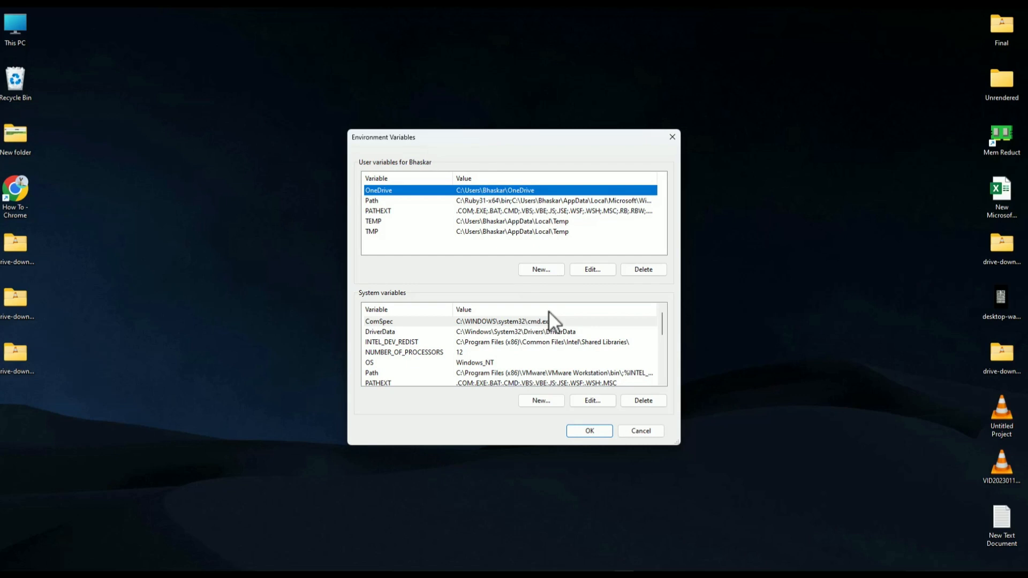
# Step: Create a new user variable and name it "– OPENSSL_ia32cap", copying the name from the Notepad document
pyautogui.click(539, 268)
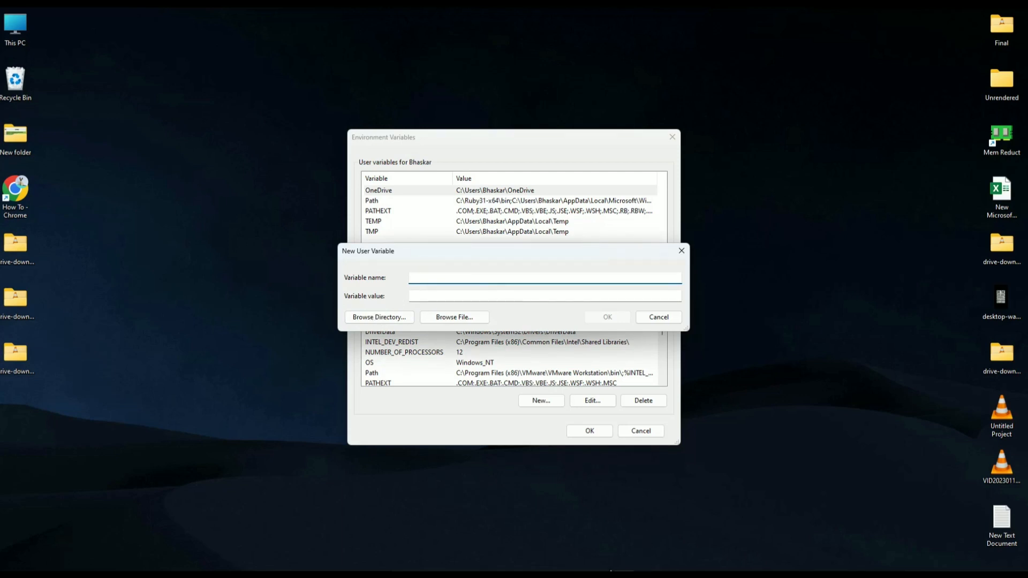
pyautogui.click(612, 567)
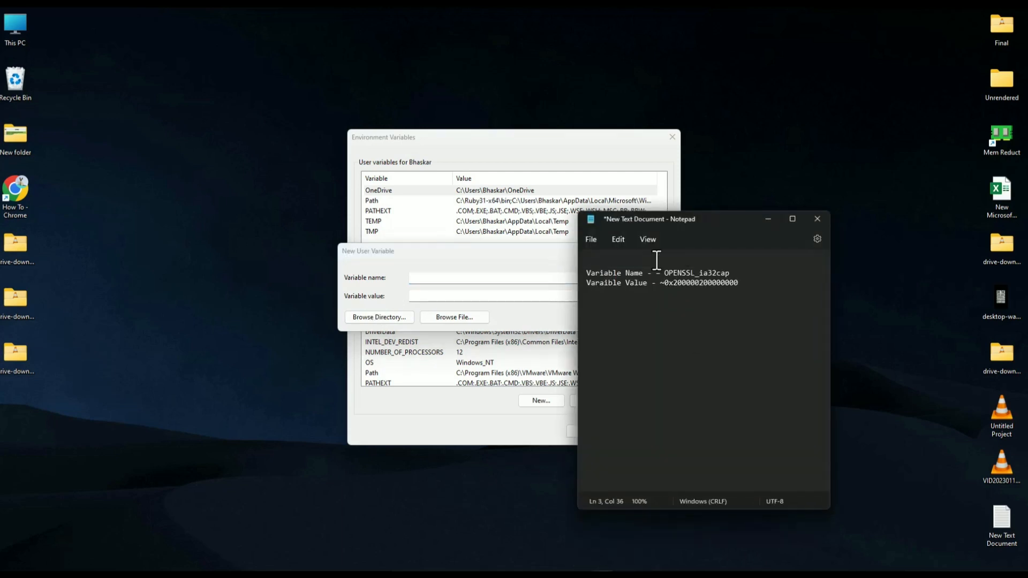
pyautogui.moveTo(688, 223); pyautogui.dragTo(821, 162)
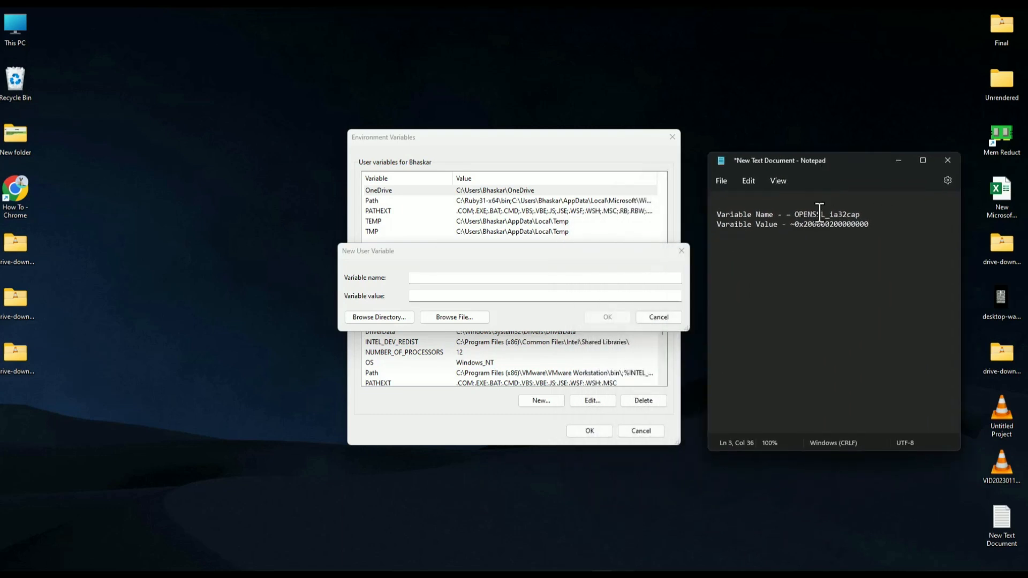
pyautogui.moveTo(788, 216); pyautogui.dragTo(865, 217)
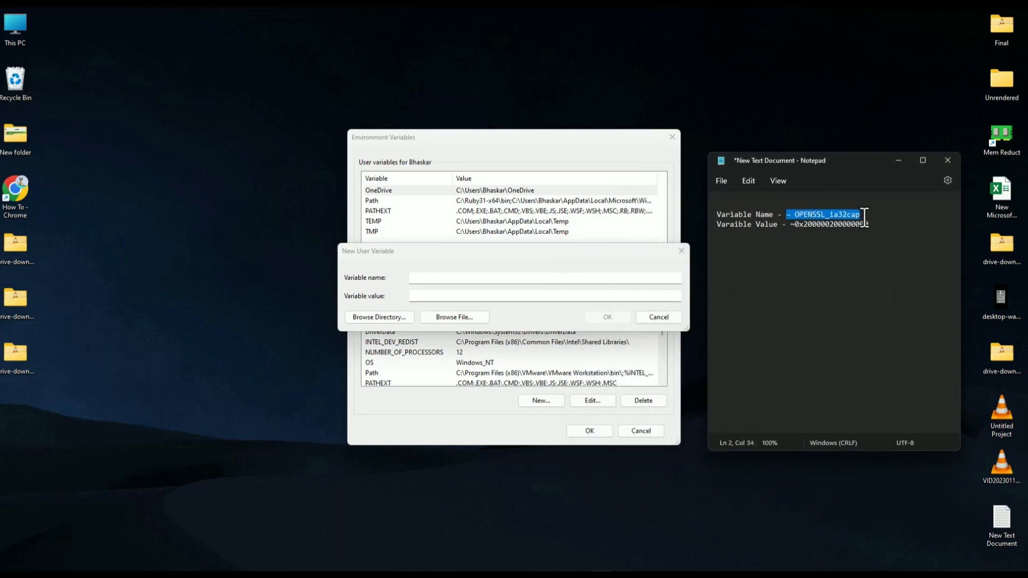
pyautogui.hotkey('ctrl', 'c')
pyautogui.click(493, 278)
pyautogui.hotkey('ctrl', 'v')
pyautogui.click(794, 246)
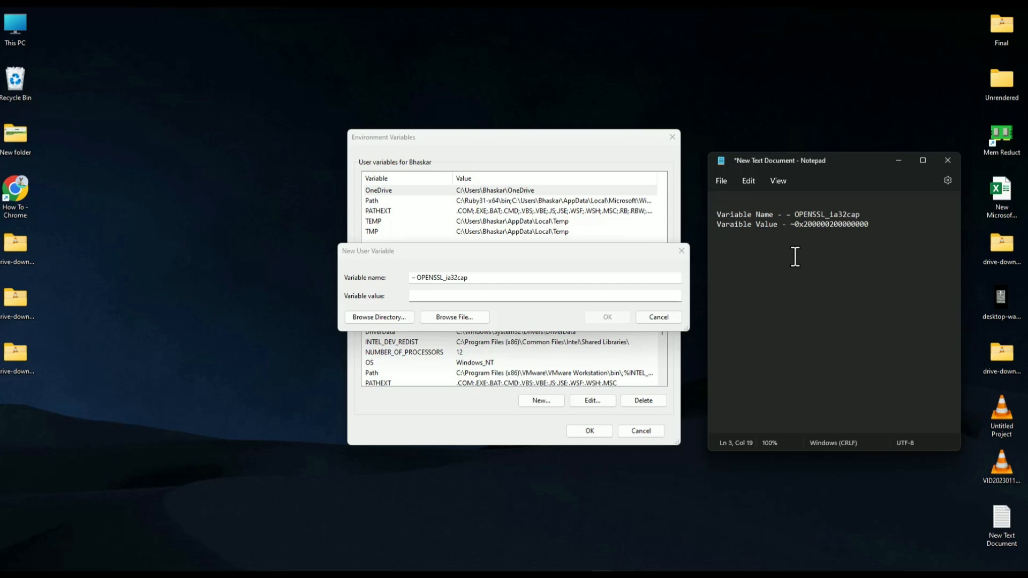
pyautogui.moveTo(789, 225); pyautogui.dragTo(868, 225)
pyautogui.hotkey('ctrl', 'c')
pyautogui.click(499, 296)
pyautogui.rightClick(499, 296)
pyautogui.click(530, 341)
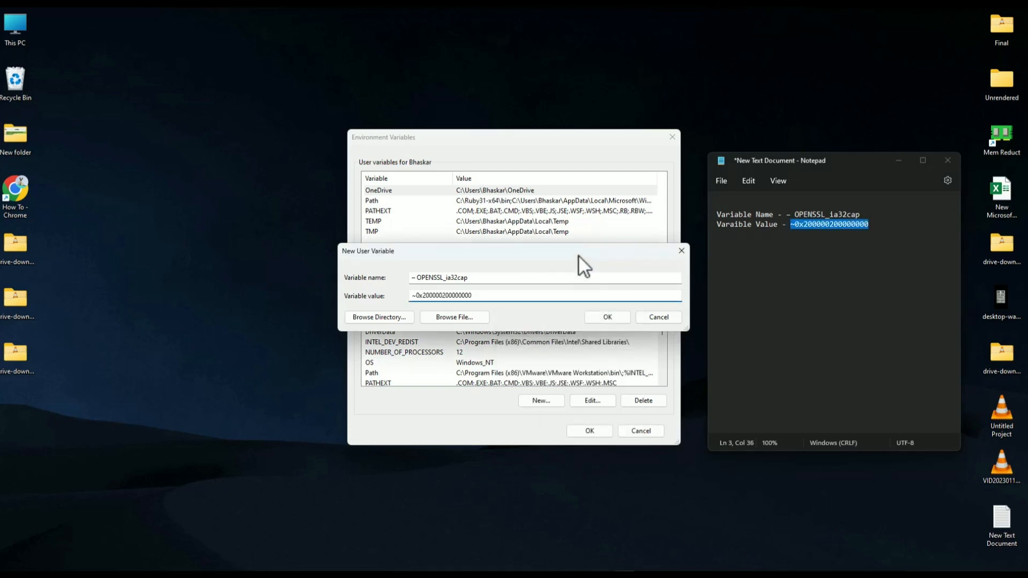
# Step: Save the new user variable, close Notepad without saving its document, and accept the Environment Variables and System Properties dialogs
pyautogui.click(599, 317)
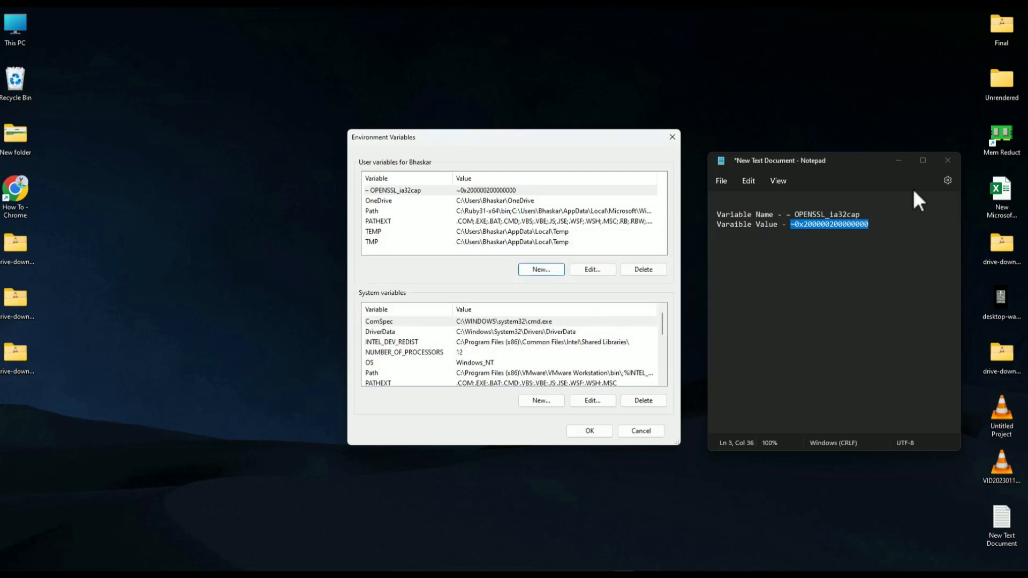
pyautogui.click(947, 161)
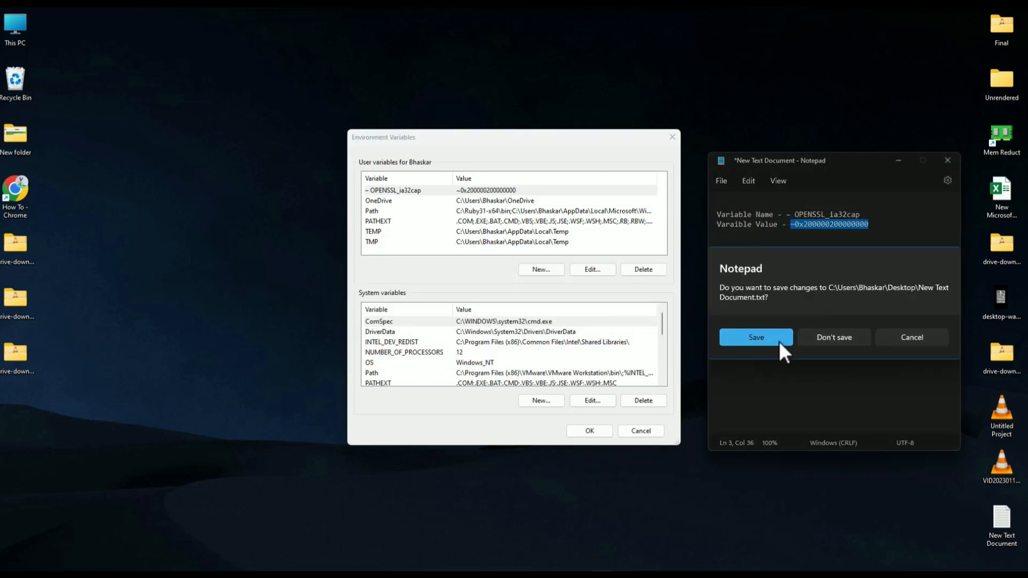
pyautogui.click(821, 336)
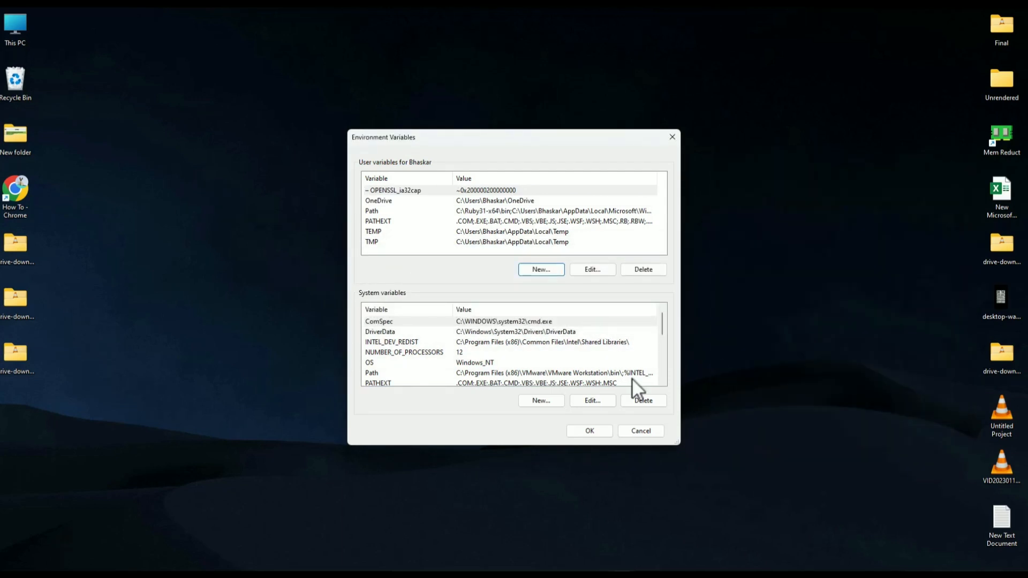
pyautogui.click(587, 432)
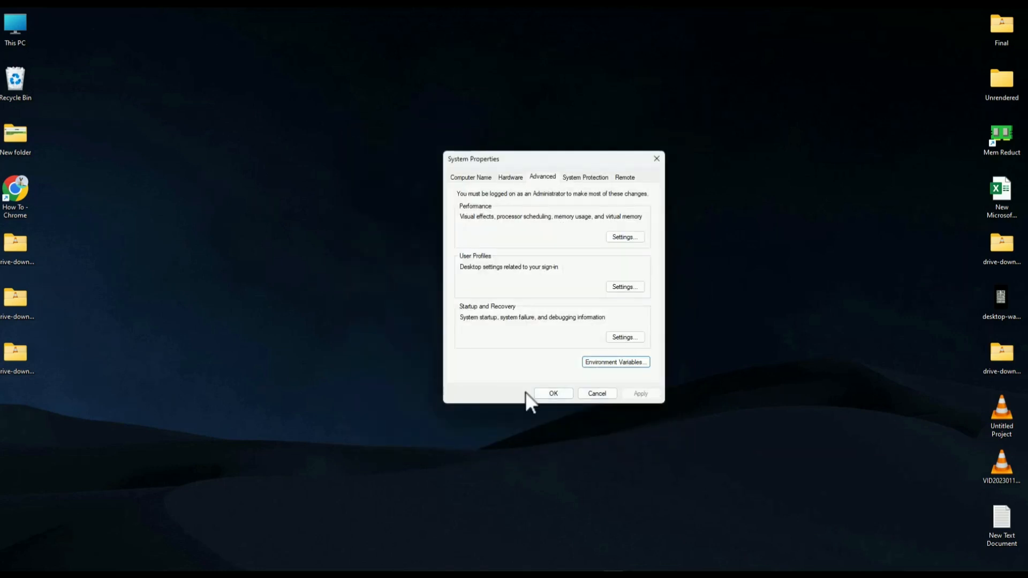
pyautogui.click(539, 390)
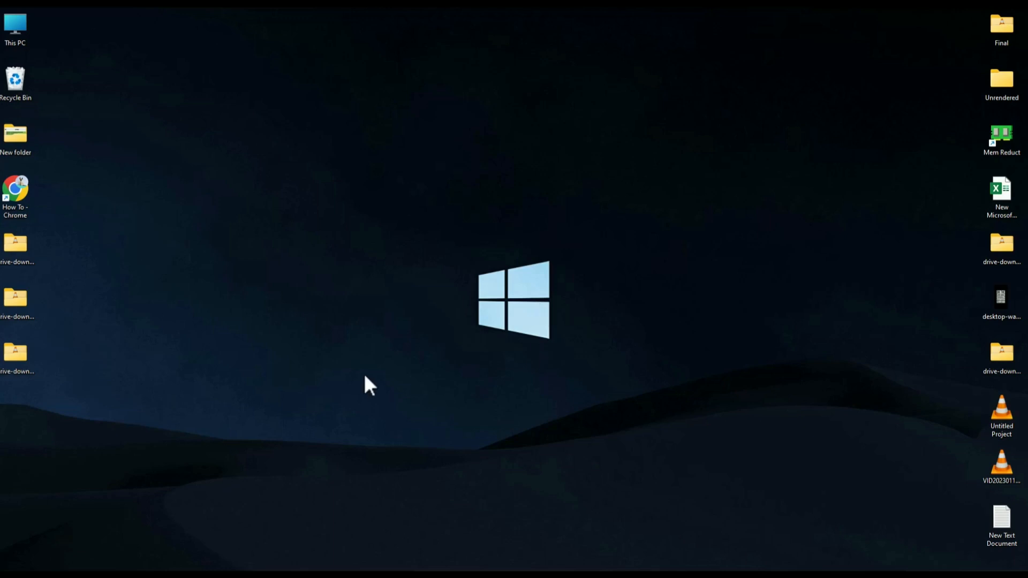
# Step: Run an automatic driver update search for the Radeon RX 590 Series display adapter in Device Manager, then close Device Manager
pyautogui.rightClick(423, 575)
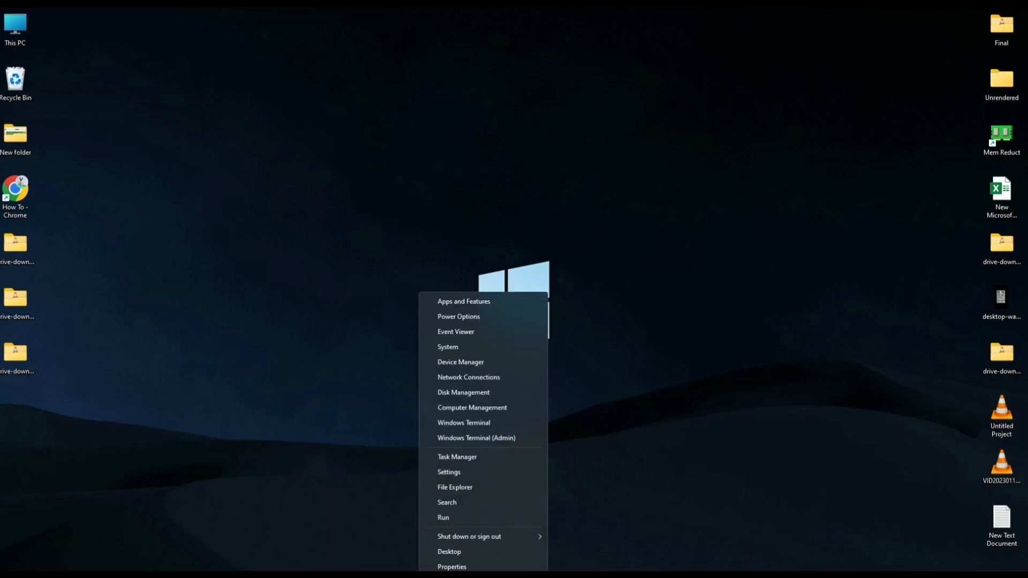
pyautogui.click(479, 361)
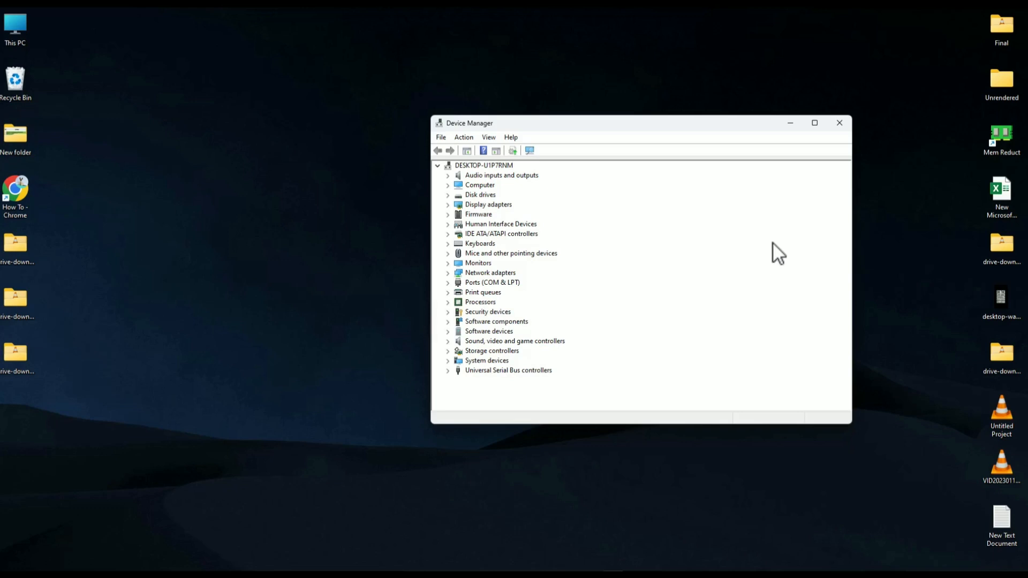
pyautogui.click(448, 205)
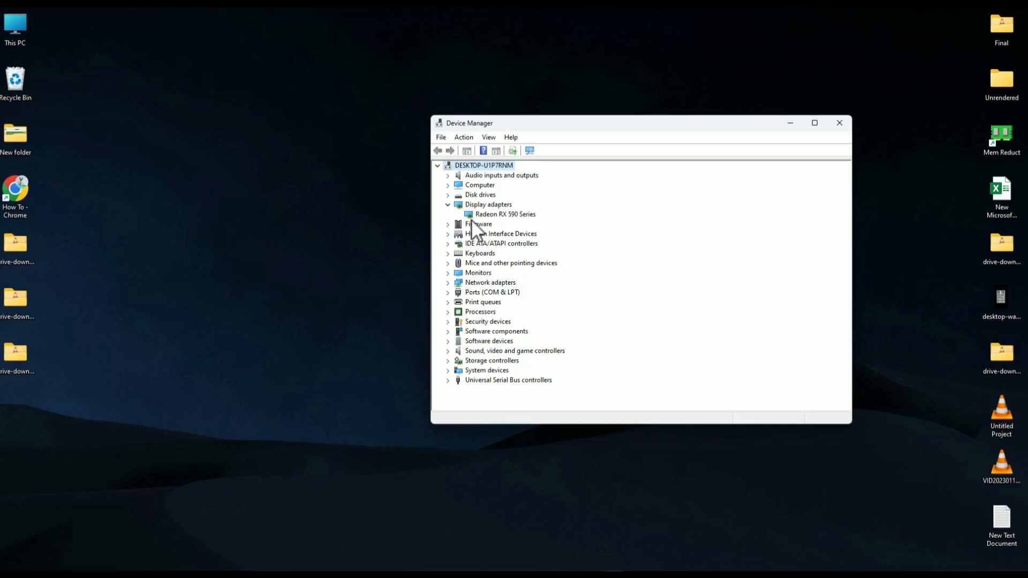
pyautogui.rightClick(501, 214)
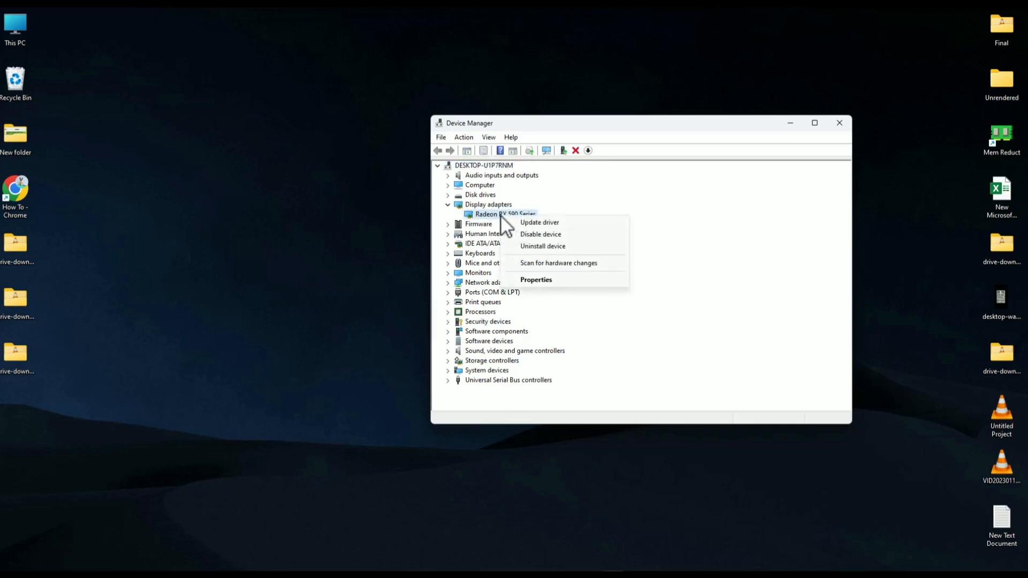
pyautogui.click(544, 221)
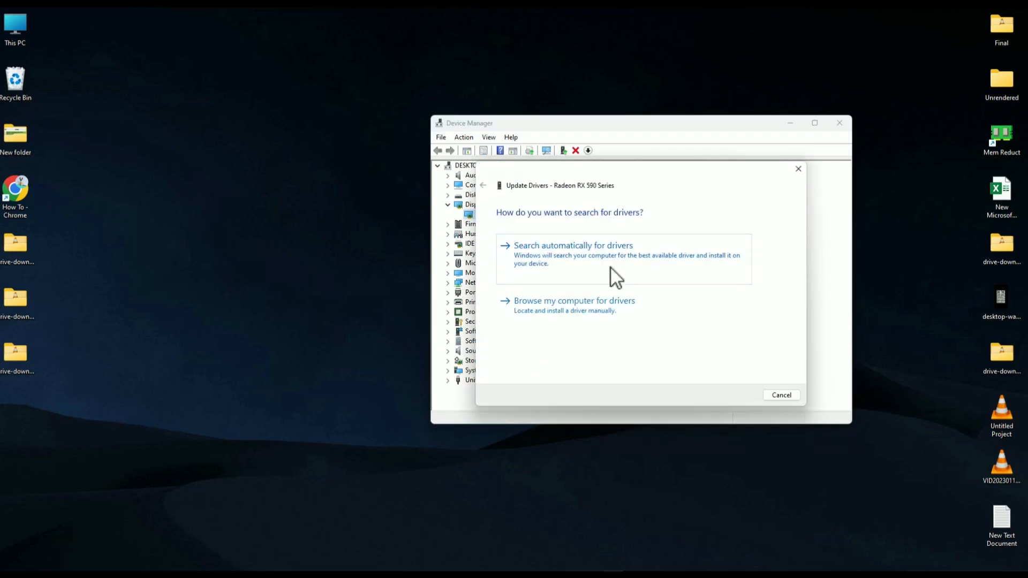
pyautogui.click(569, 246)
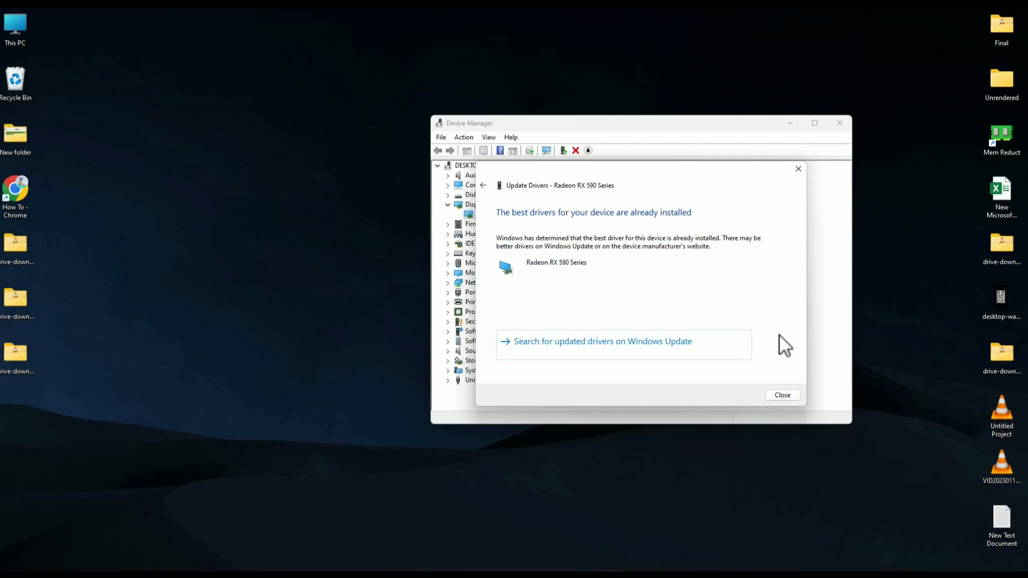
pyautogui.click(781, 394)
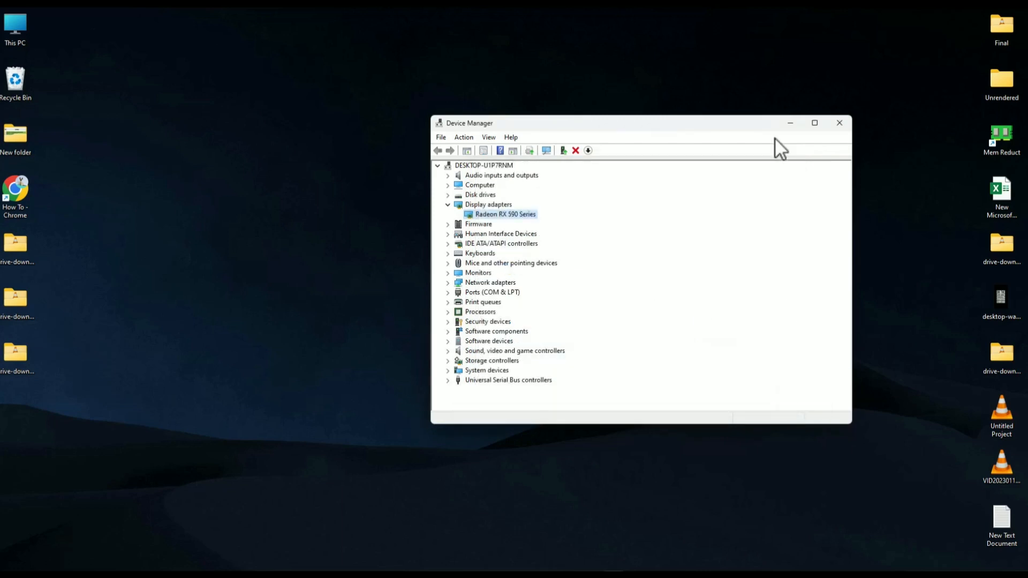
pyautogui.click(839, 124)
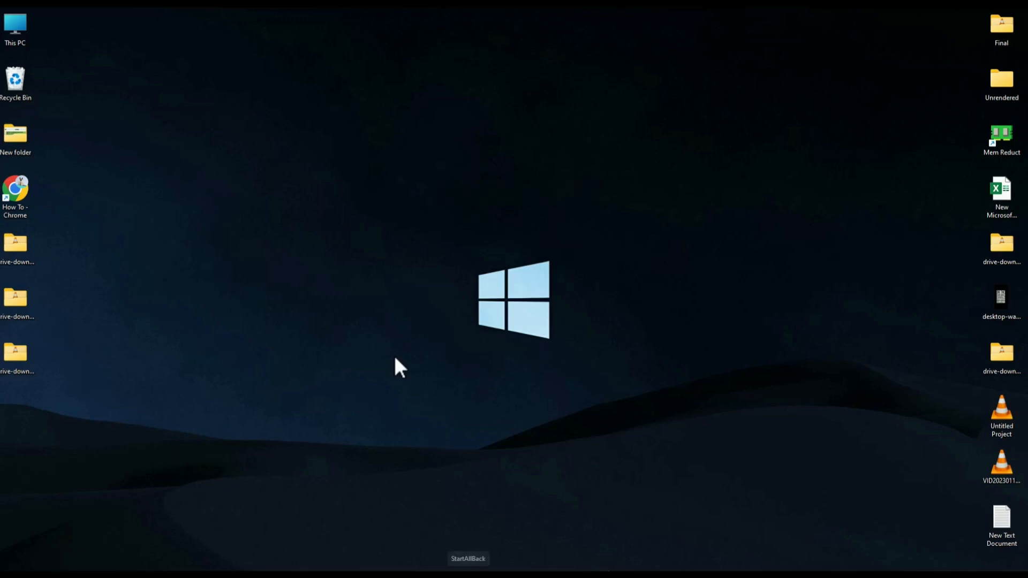
# Step: Open the Windows Services console by running services.msc
pyautogui.press('super+r')
pyautogui.write('s')
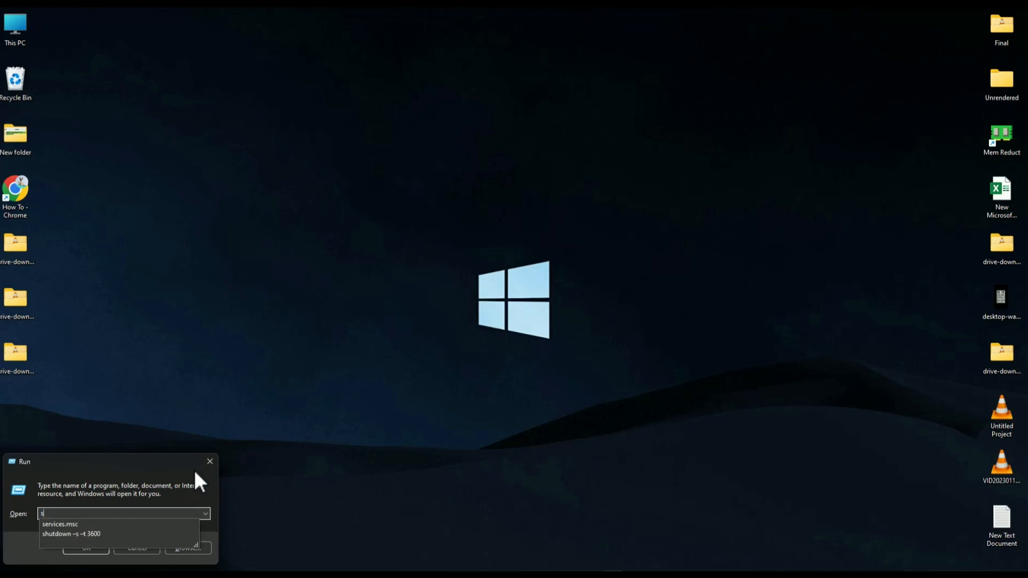
pyautogui.click(78, 525)
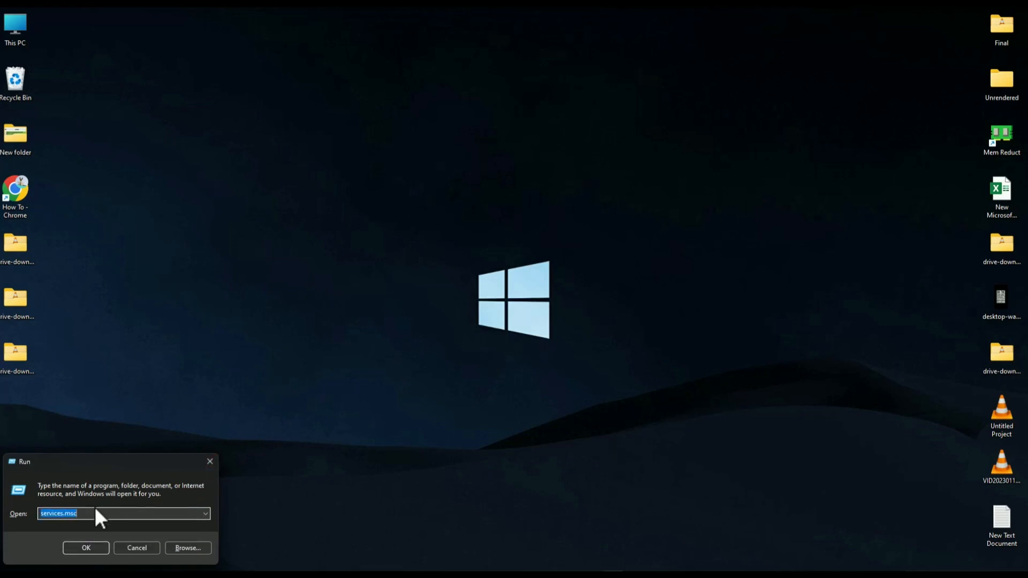
pyautogui.click(81, 547)
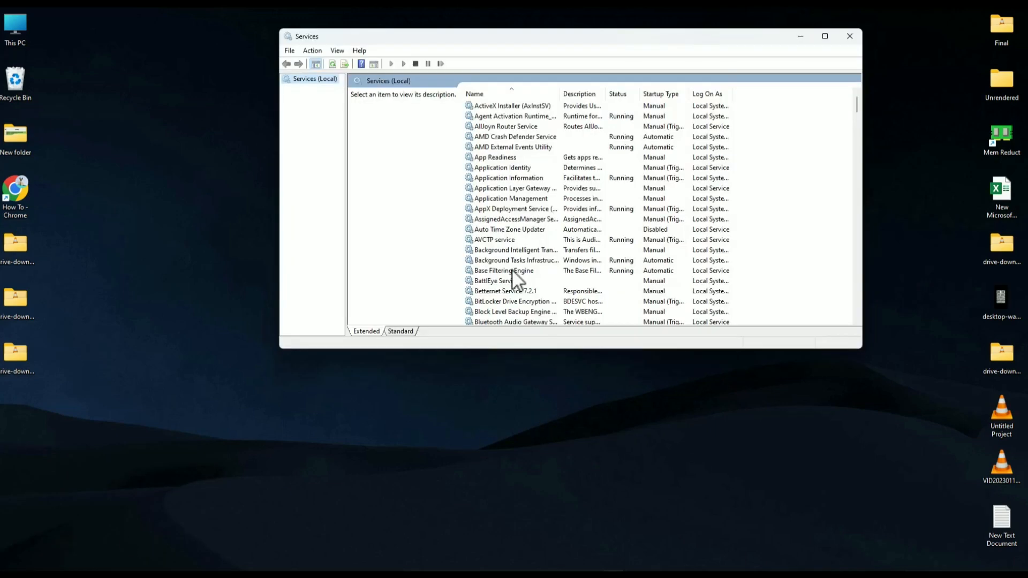
# Step: Set the startup type of the vgc service to Automatic, apply the change, and close the Services console
pyautogui.click(515, 168)
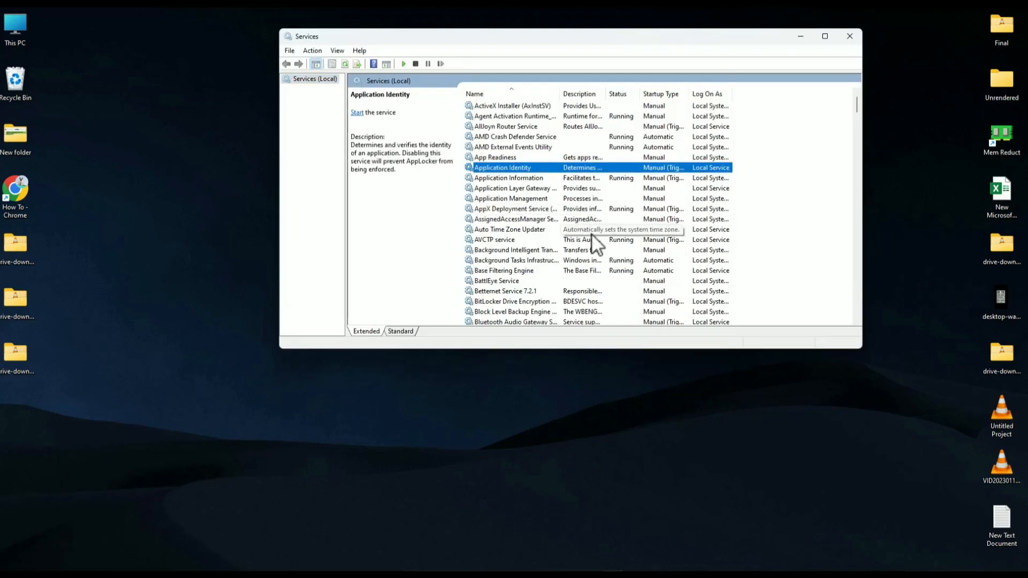
pyautogui.press('v')
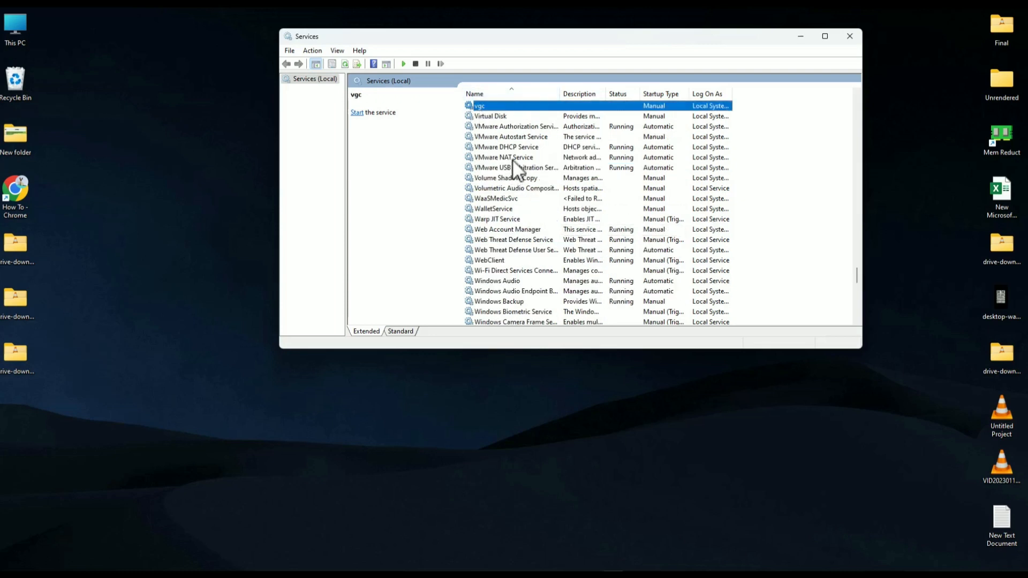
pyautogui.doubleClick(502, 107)
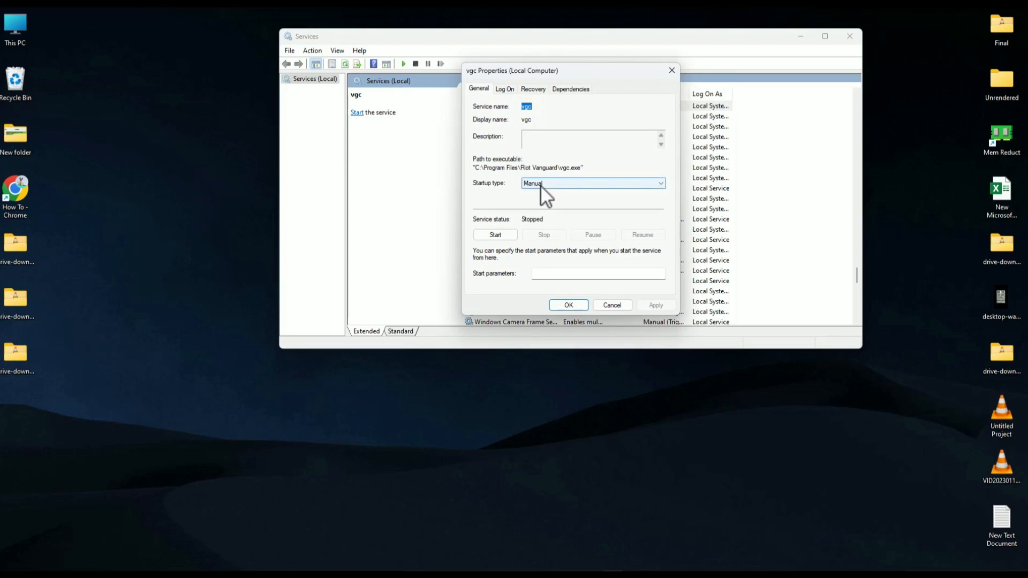
pyautogui.click(563, 195)
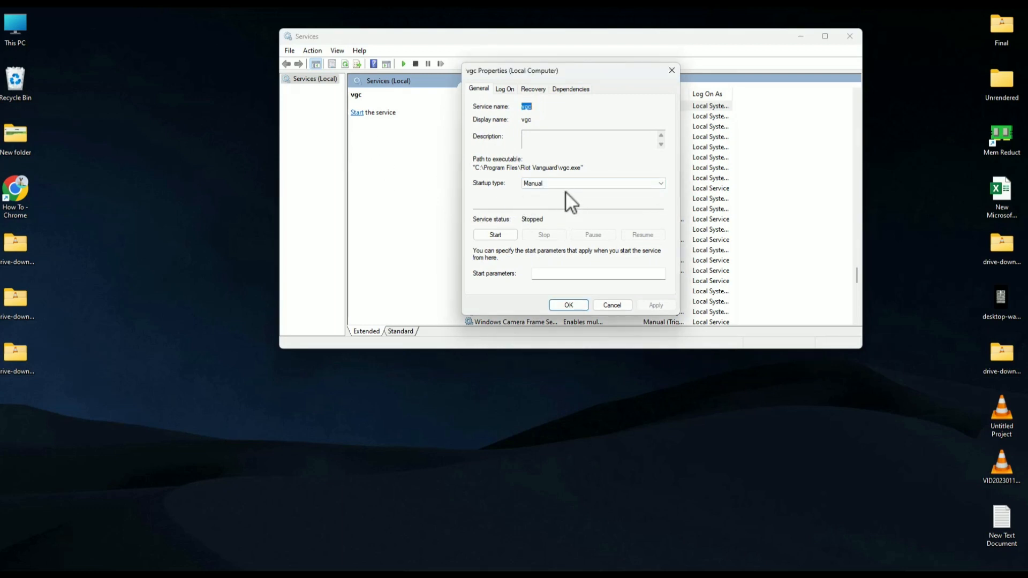
pyautogui.click(581, 184)
pyautogui.click(548, 201)
pyautogui.click(663, 304)
pyautogui.click(570, 304)
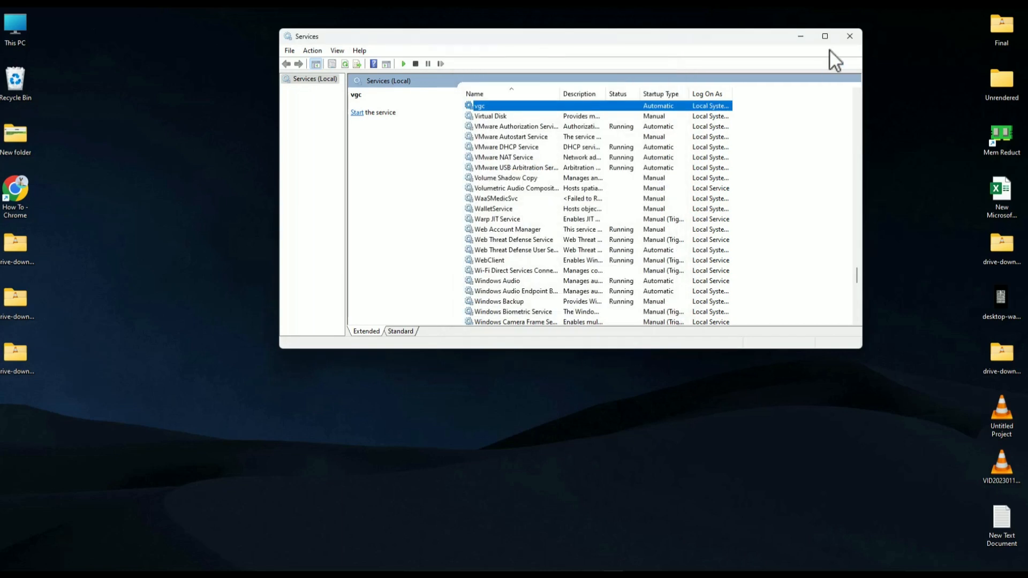
pyautogui.click(848, 36)
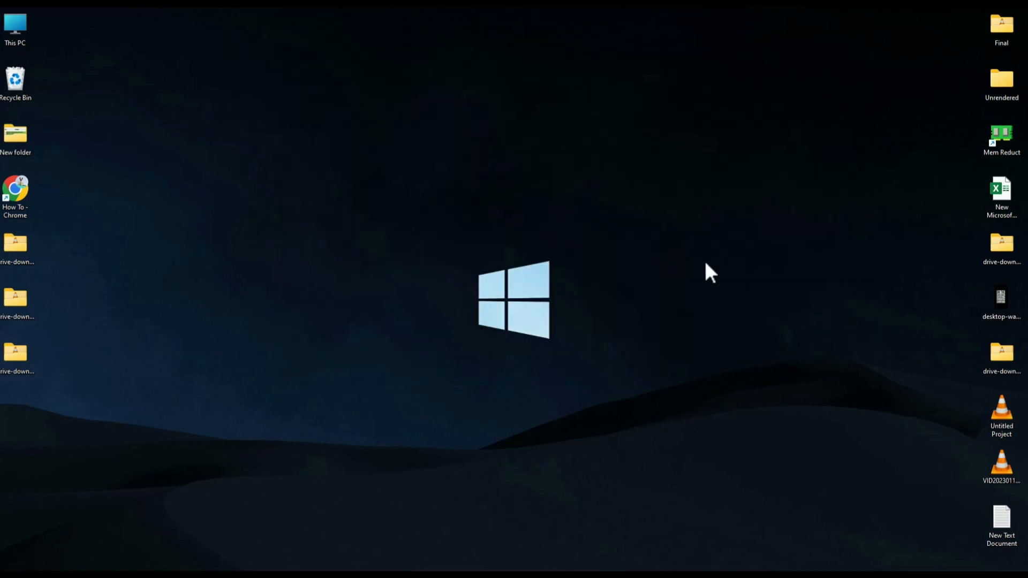